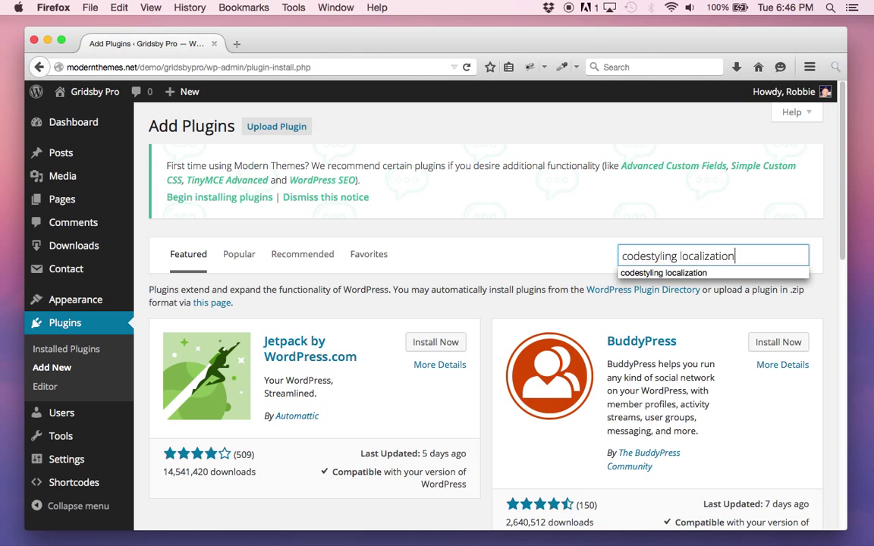
# Search the plugin directory for "codestyling localization", then install and activate the Codestyling Localization plugin.
pyautogui.press('Return')
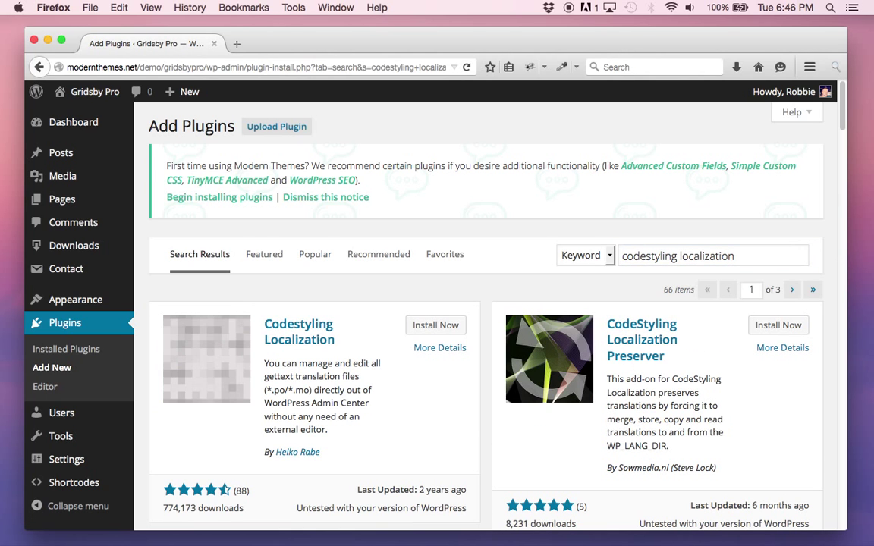
pyautogui.click(431, 331)
pyautogui.click(493, 284)
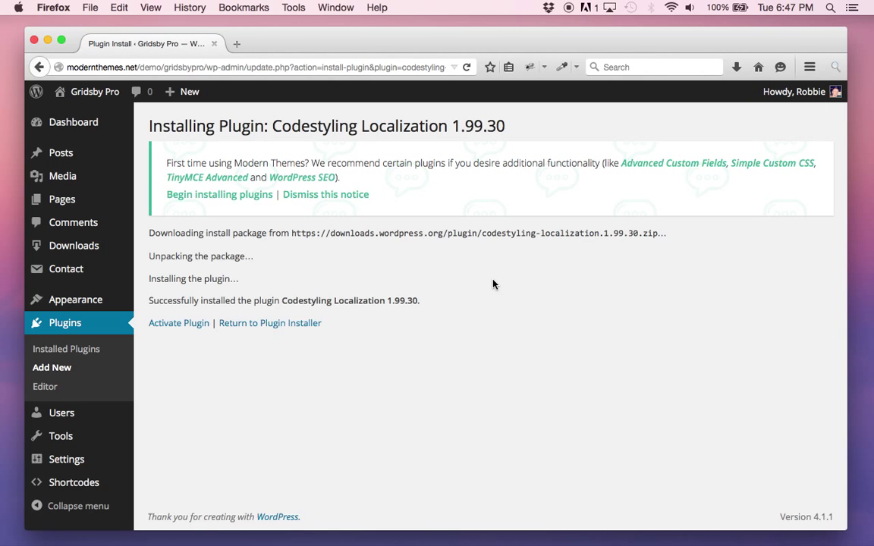
pyautogui.click(173, 323)
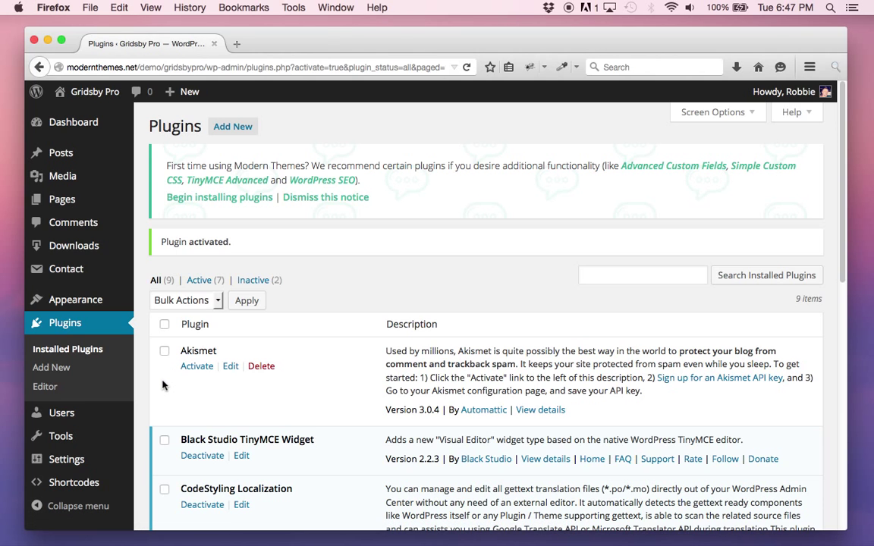
# Open the Localization tool's language file manager and filter the list to themes.
pyautogui.moveTo(127, 431)
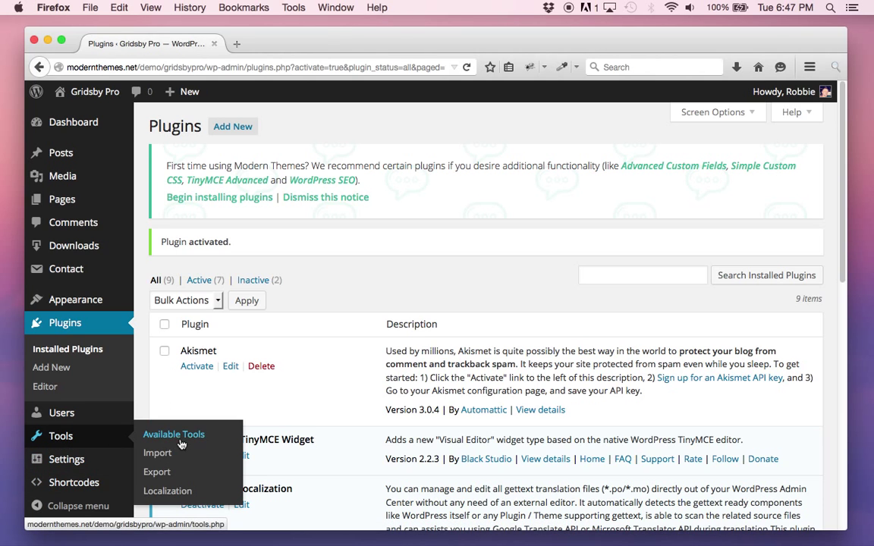
pyautogui.click(166, 493)
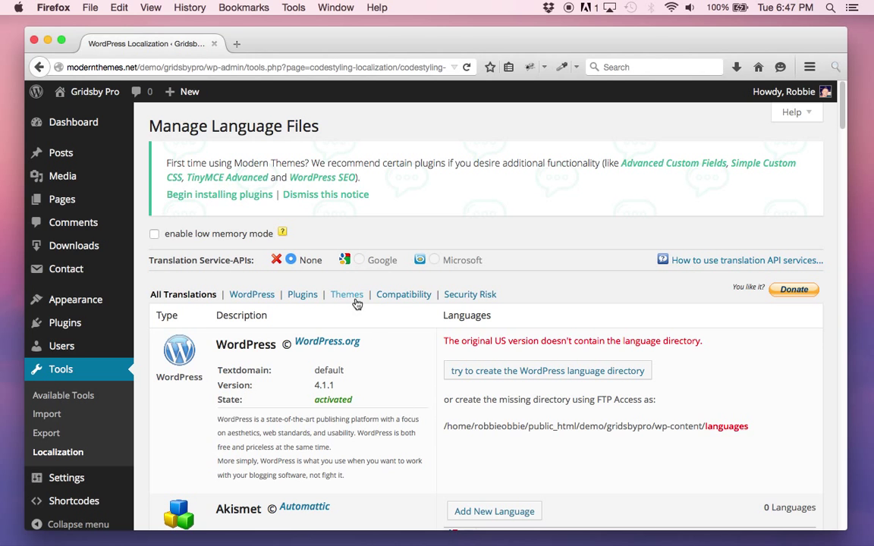
pyautogui.scroll(-2, 337, 303)
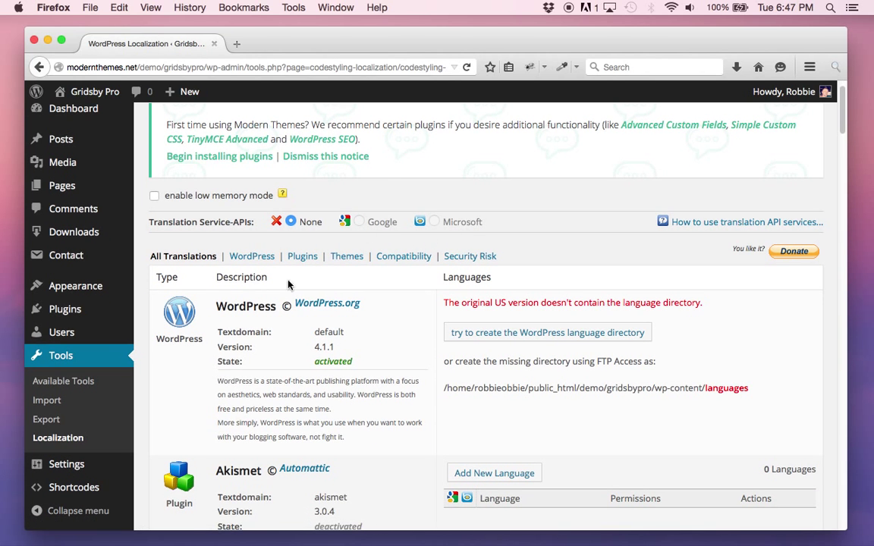
pyautogui.click(347, 255)
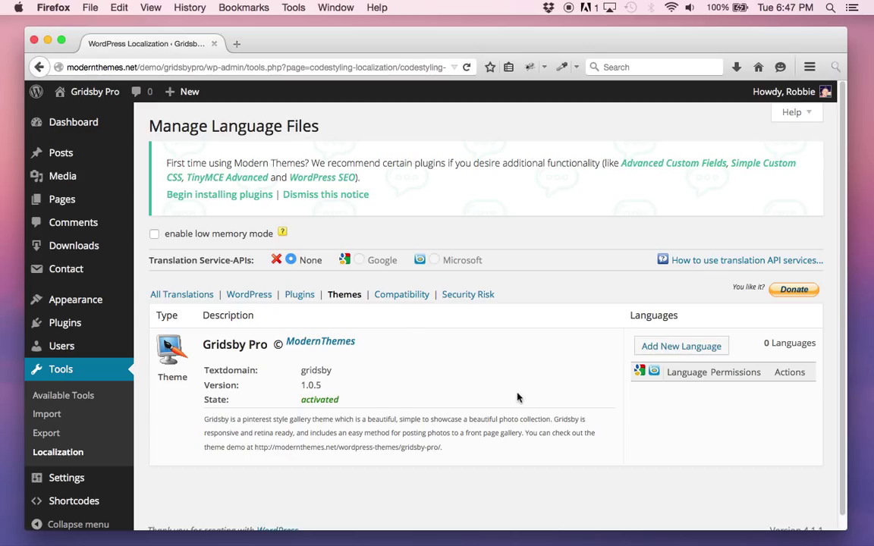
# Add a new fr_FR (Français/France) language to the Gridsby Pro theme by creating its po-file.
pyautogui.click(666, 350)
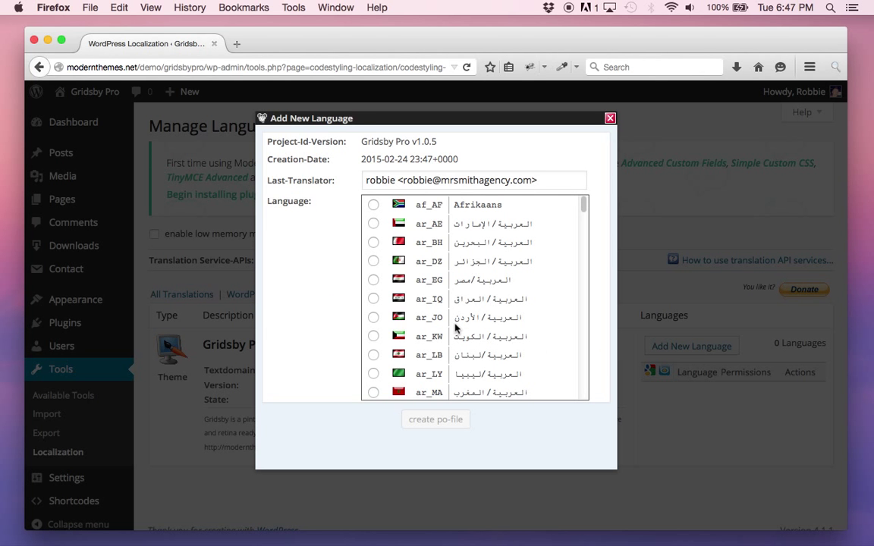
pyautogui.scroll(-15, 456, 328)
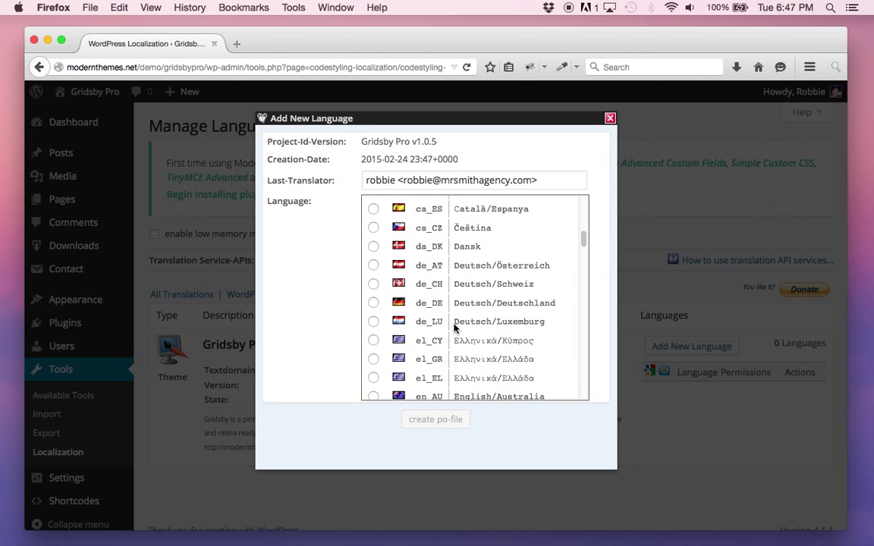
pyautogui.scroll(-10, 455, 328)
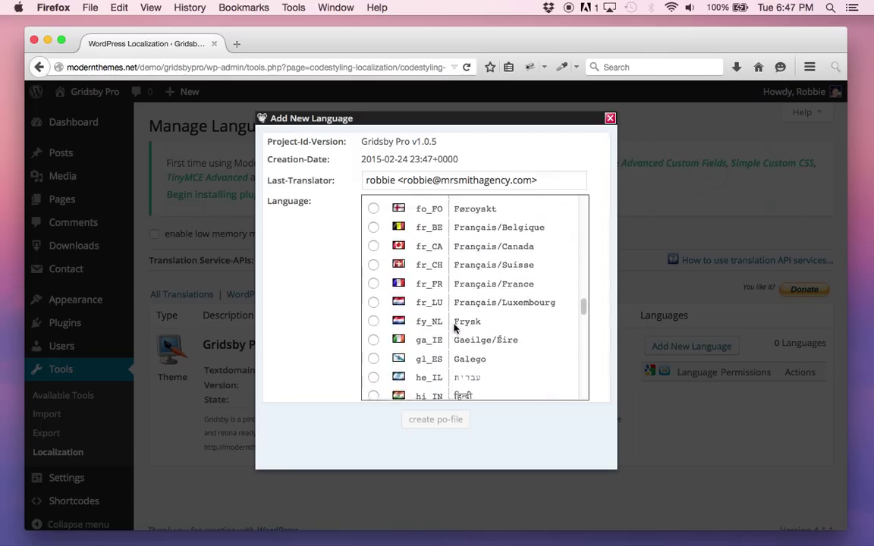
pyautogui.scroll(1, 456, 328)
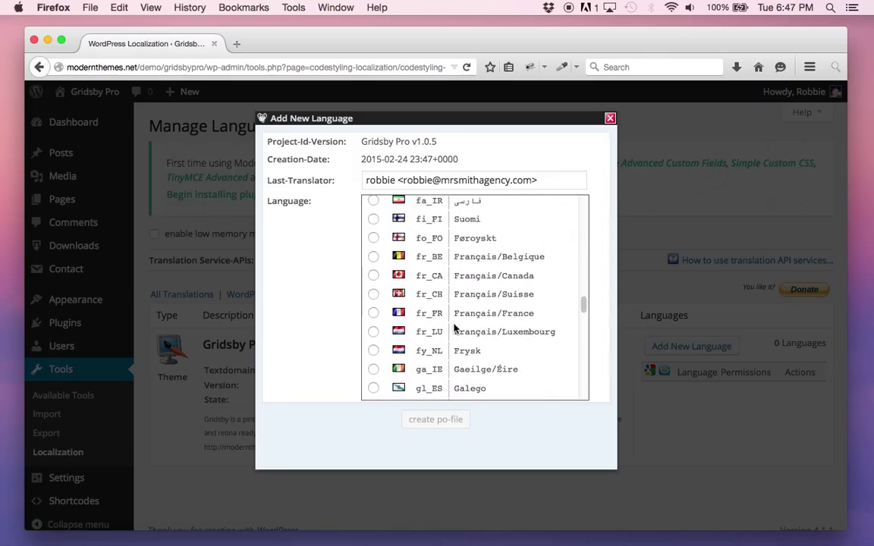
pyautogui.click(374, 314)
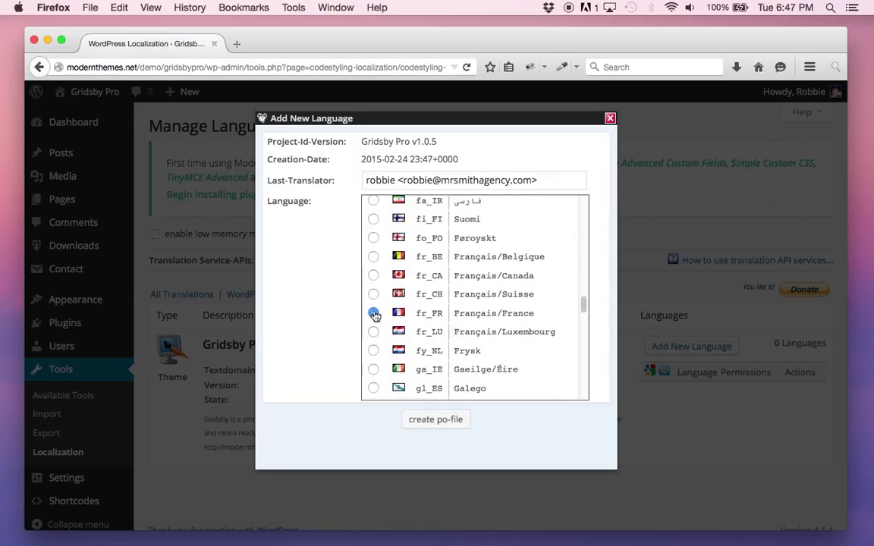
pyautogui.click(435, 419)
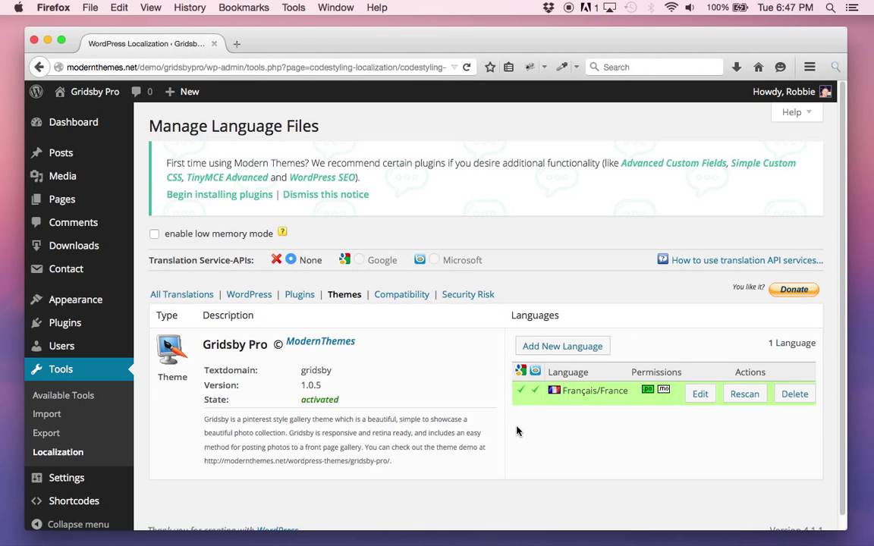
# Rescan the Gridsby Pro theme's PHP source files for the Français/France language and close the completed scan.
pyautogui.click(743, 395)
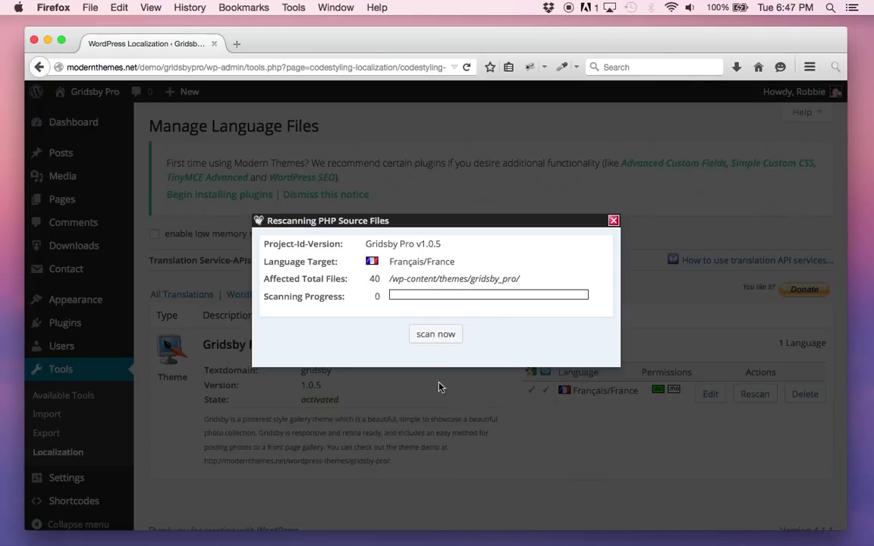
pyautogui.click(436, 333)
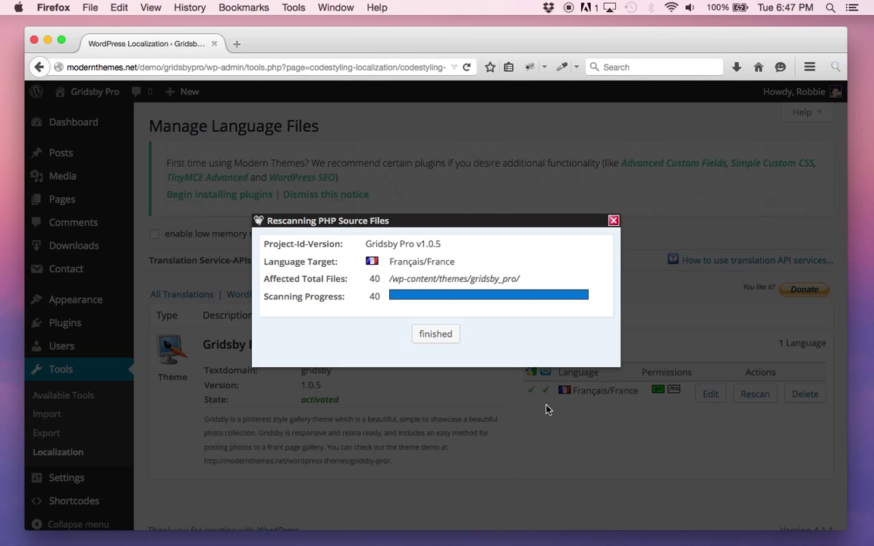
pyautogui.click(435, 334)
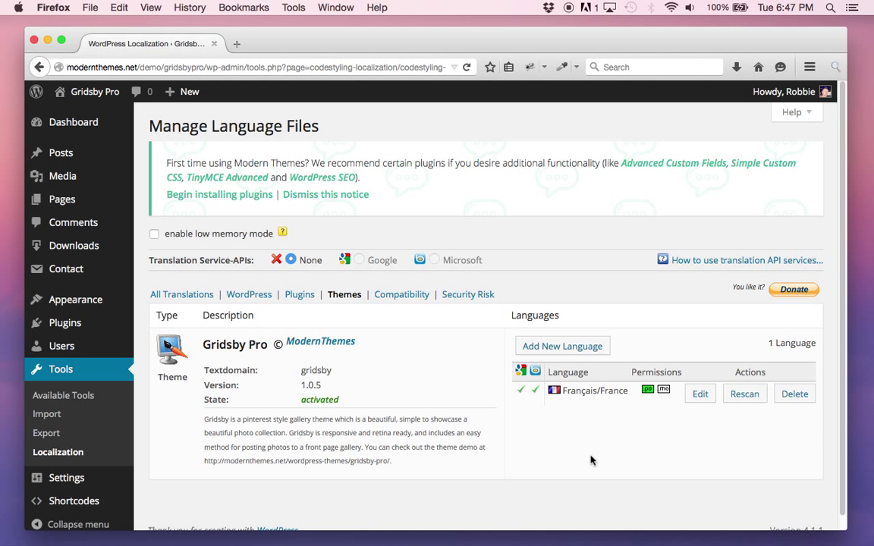
# Open the Français/France language file for editing and go to page 2 of its strings.
pyautogui.click(699, 394)
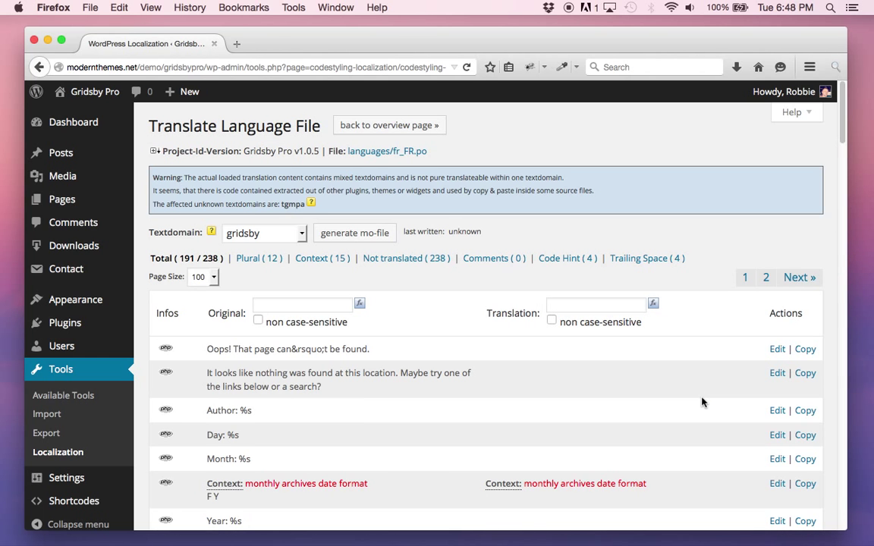
pyautogui.scroll(-10, 702, 402)
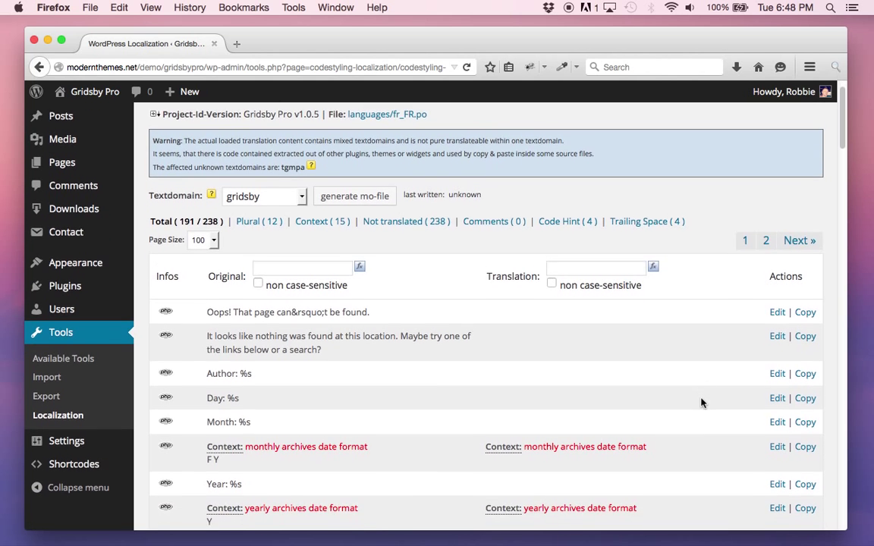
pyautogui.scroll(-10, 702, 403)
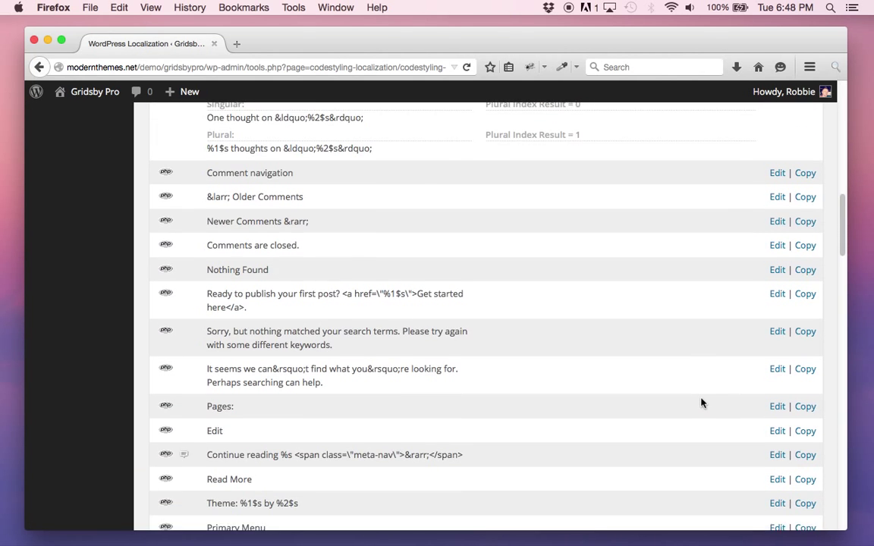
pyautogui.scroll(-10, 700, 404)
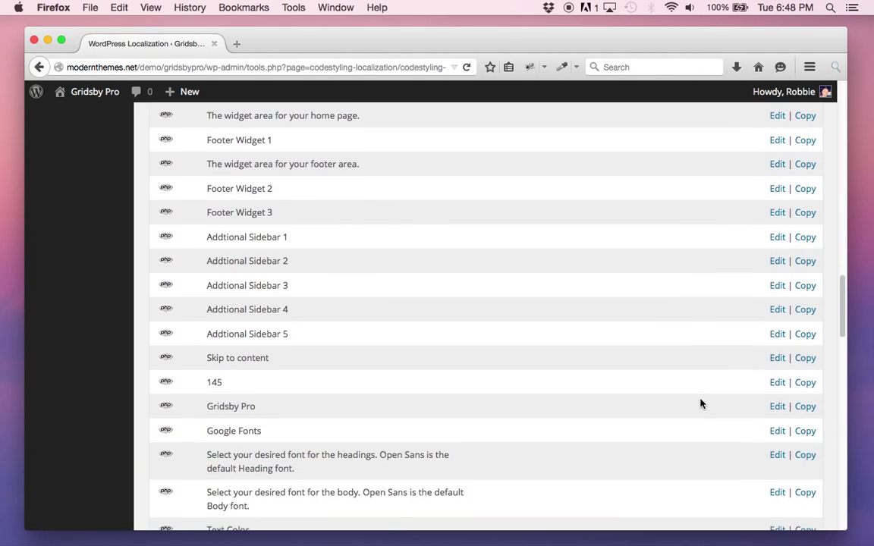
pyautogui.scroll(-10, 700, 403)
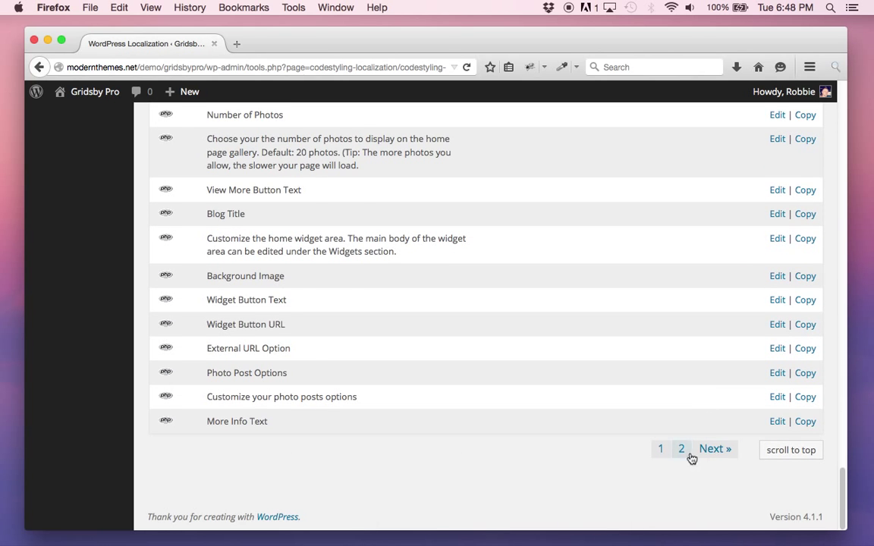
pyautogui.click(690, 453)
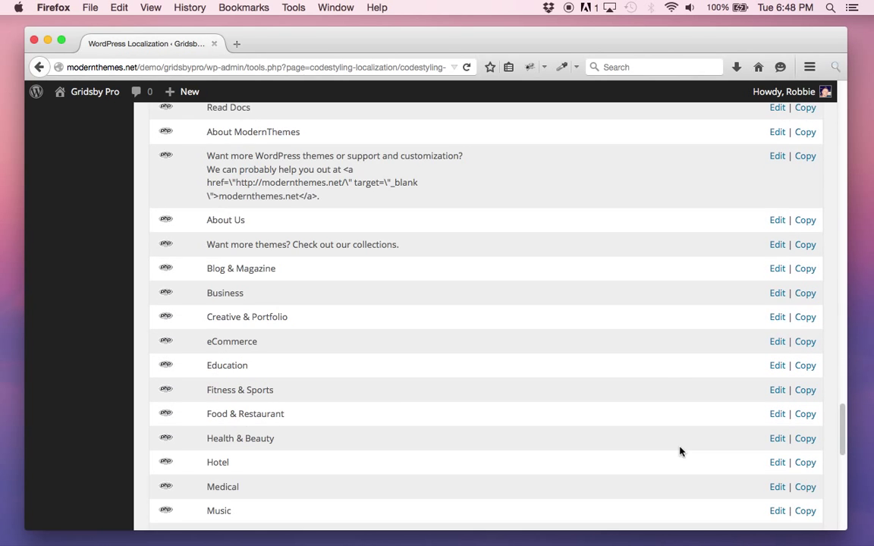
# Find the "About Gridsby Pro" string and open its catalog entry for editing.
pyautogui.scroll(5, 411, 400)
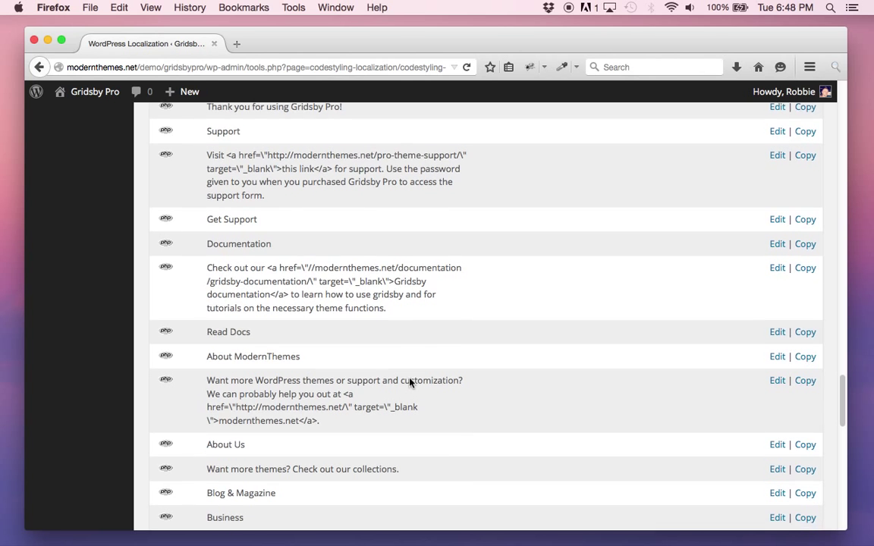
pyautogui.scroll(-1, 410, 356)
pyautogui.scroll(2, 454, 382)
pyautogui.scroll(5, 454, 381)
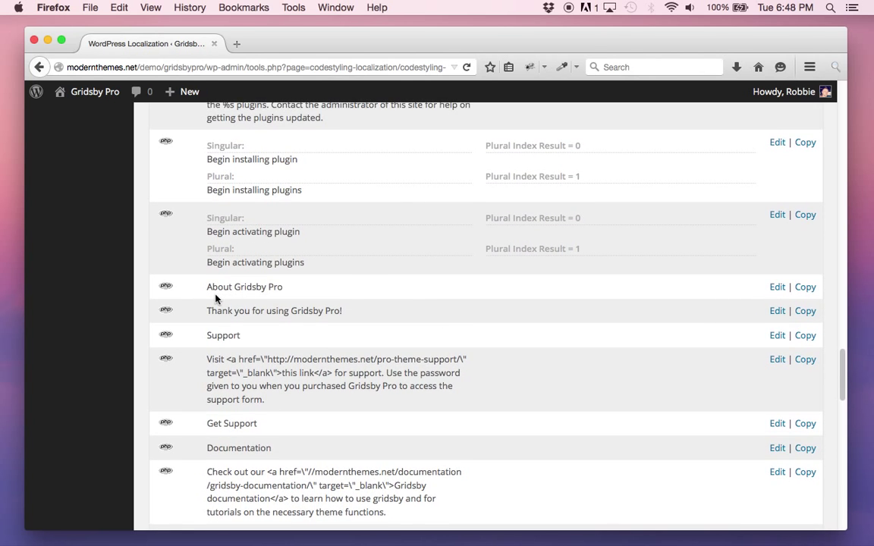
pyautogui.click(776, 288)
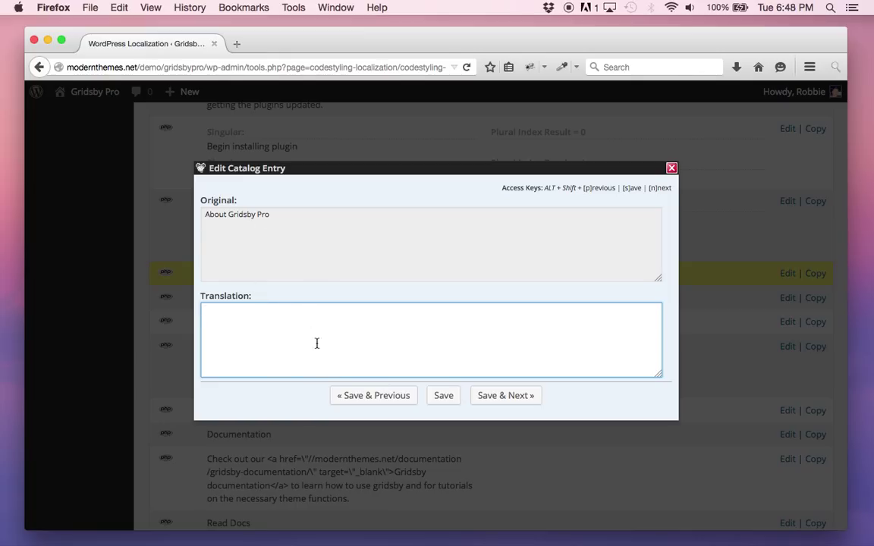
# Switch to Chrome with the Google Translate page and move its window fully into view.
pyautogui.moveTo(195, 534)
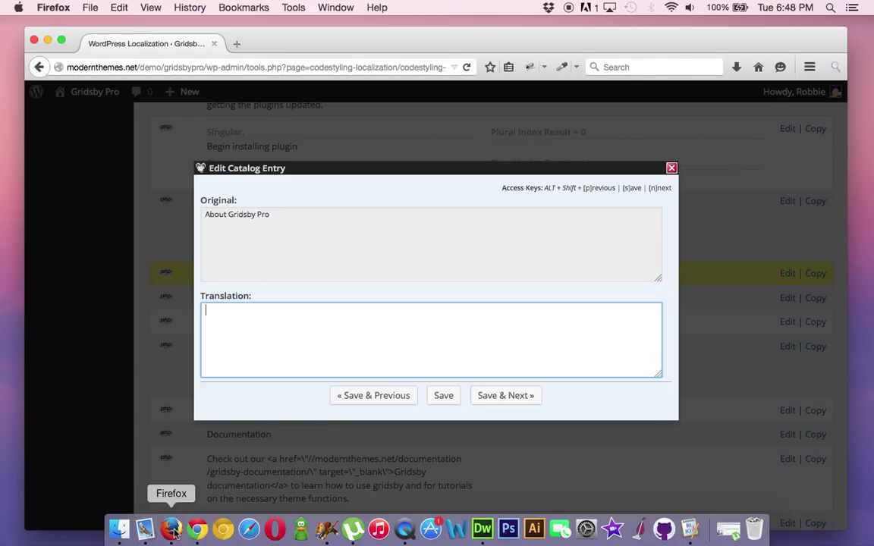
pyautogui.click(196, 529)
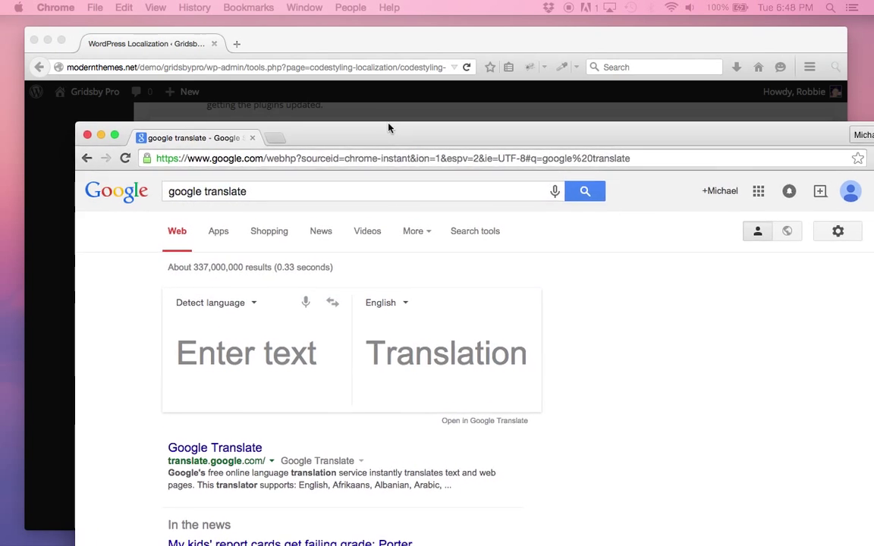
pyautogui.moveTo(386, 125); pyautogui.dragTo(342, 51)
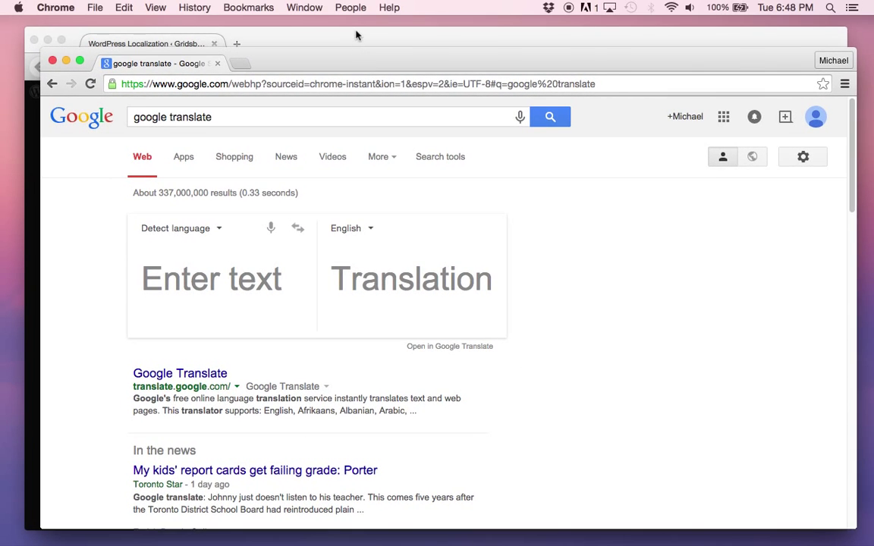
# Return to the catalog entry in Firefox and copy its original text "About Gridsby Pro".
pyautogui.click(322, 32)
pyautogui.click(247, 215)
pyautogui.tripleClick(247, 215)
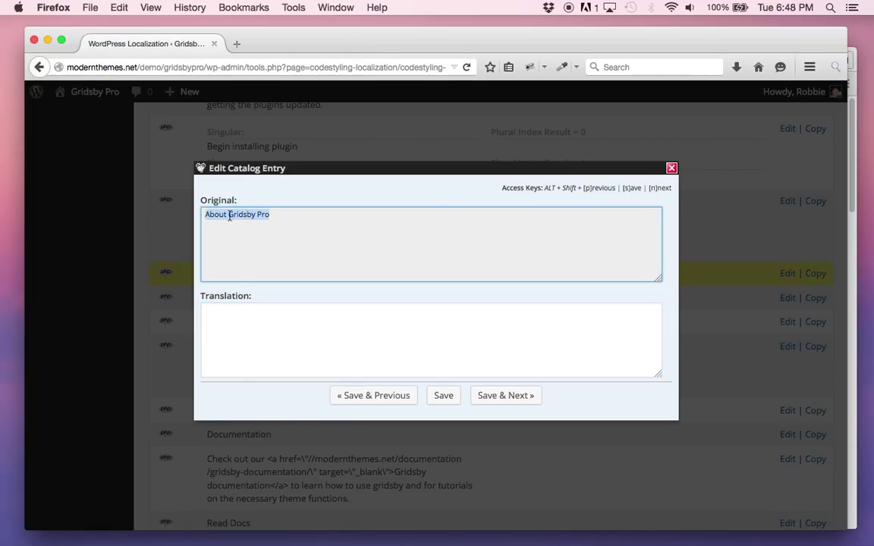
pyautogui.rightClick(229, 215)
pyautogui.click(252, 260)
# Paste "About Gridsby Pro" into Google Translate in Chrome and set the target language to French.
pyautogui.click(856, 96)
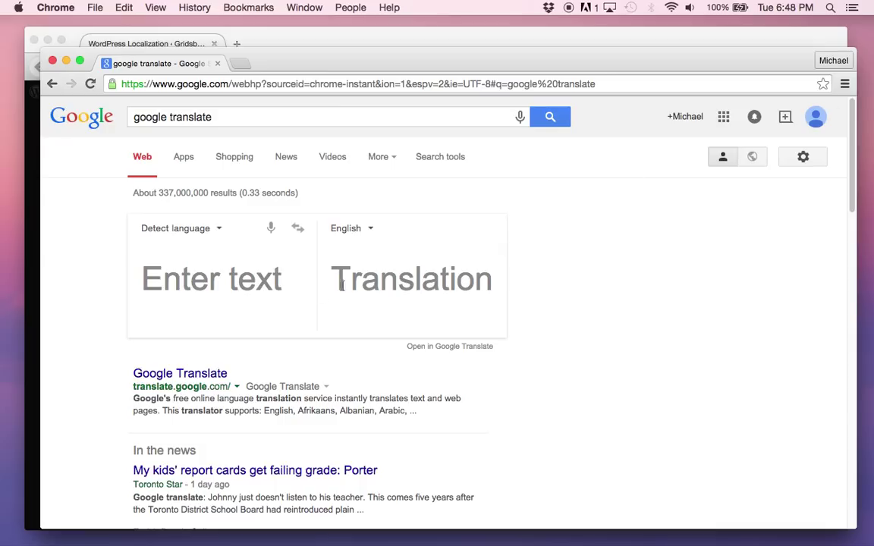
pyautogui.rightClick(178, 279)
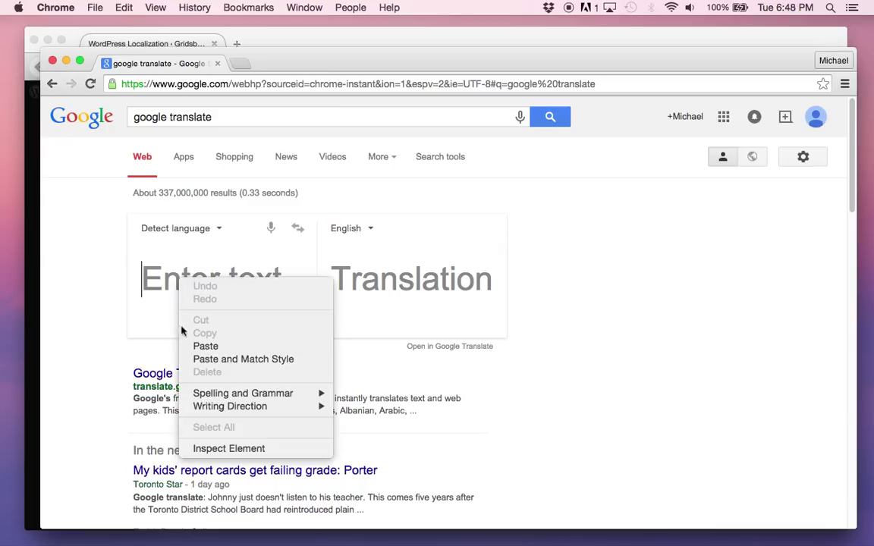
pyautogui.click(199, 346)
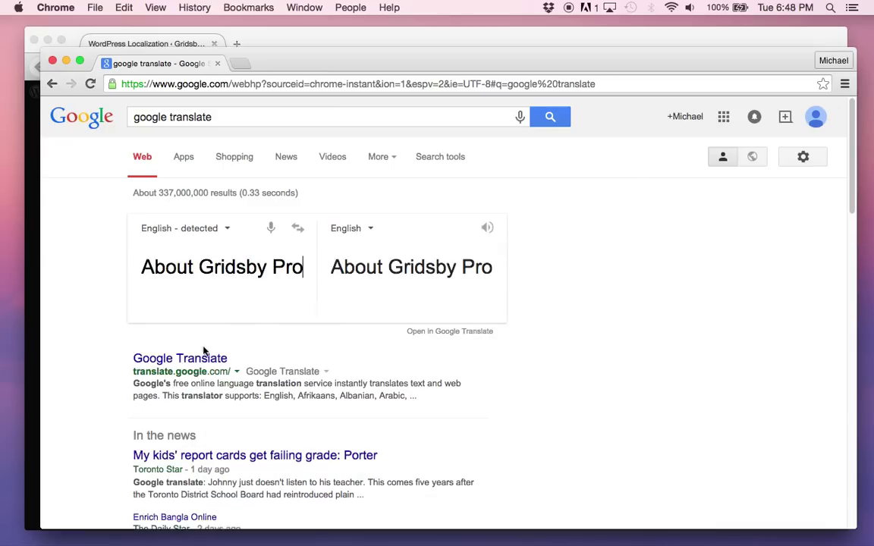
pyautogui.click(370, 229)
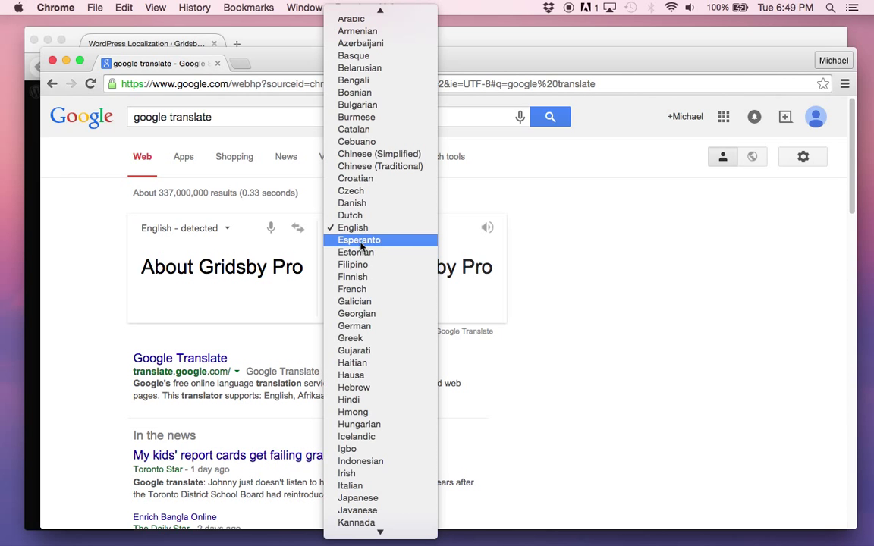
pyautogui.click(359, 289)
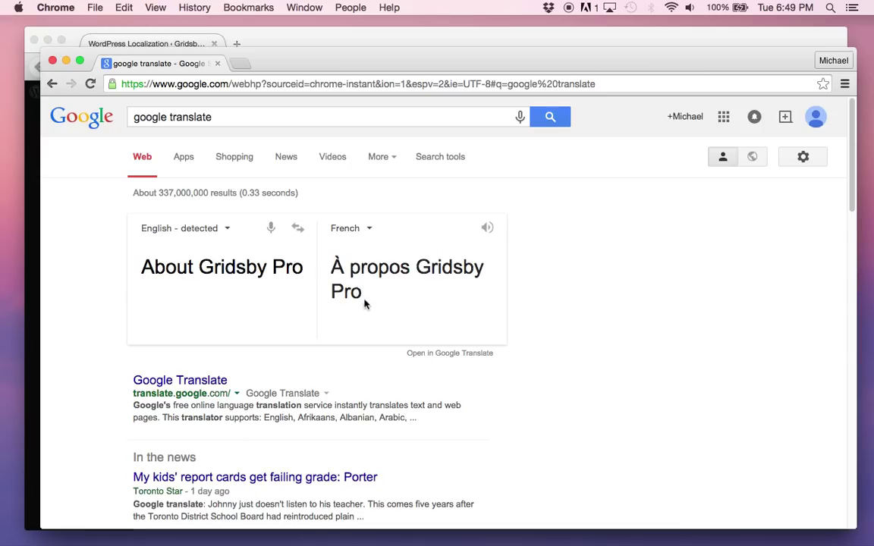
# Copy the French translation "À propos Gridsby Pro" from Google Translate.
pyautogui.tripleClick(369, 266)
pyautogui.rightClick(370, 269)
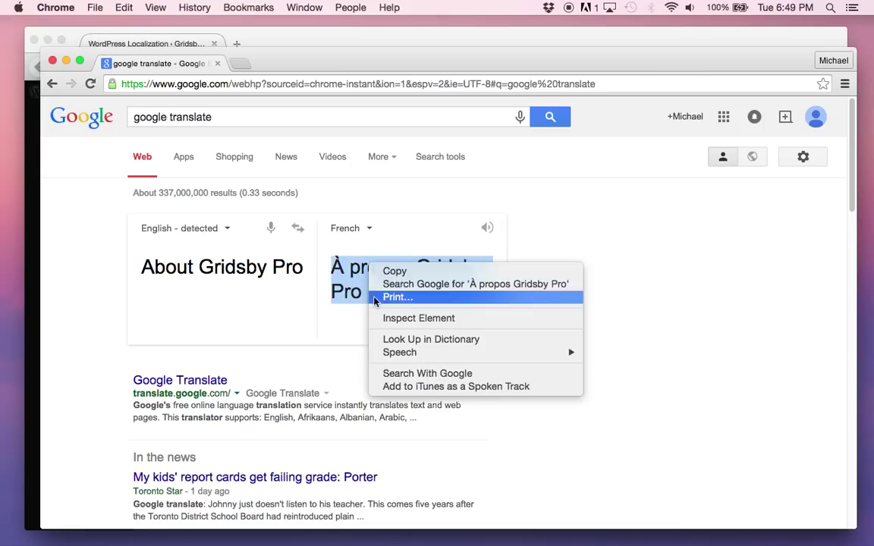
pyautogui.click(391, 273)
# Return to the catalog entry in Firefox, paste "À propos Gridsby Pro" as its translation and save the entry.
pyautogui.click(345, 46)
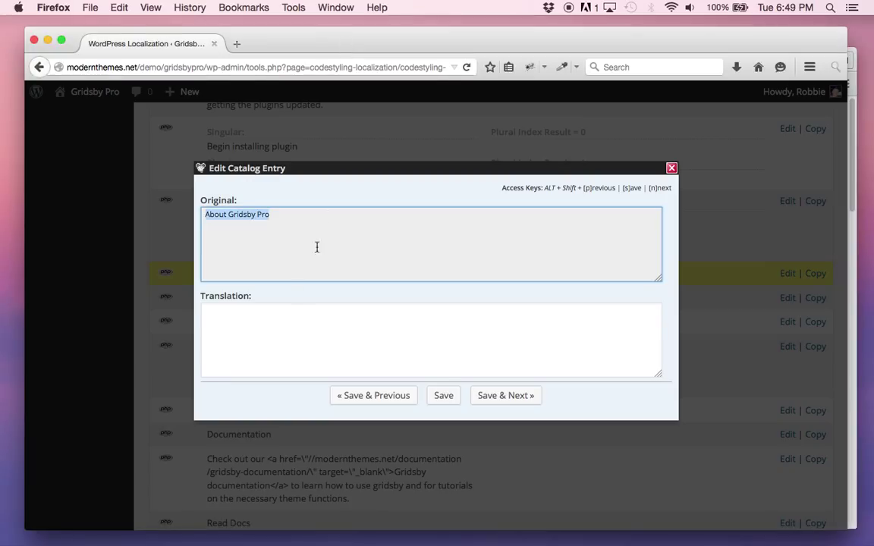
pyautogui.click(267, 325)
pyautogui.rightClick(268, 325)
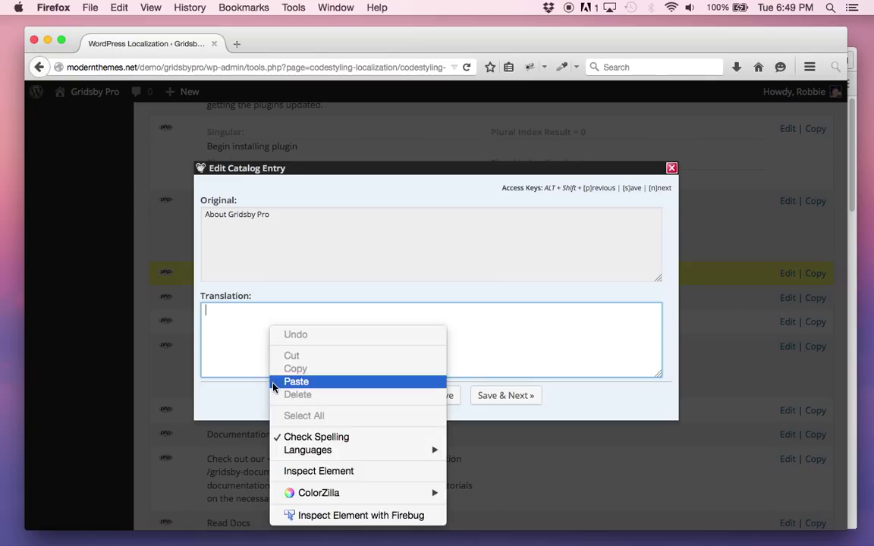
pyautogui.click(296, 381)
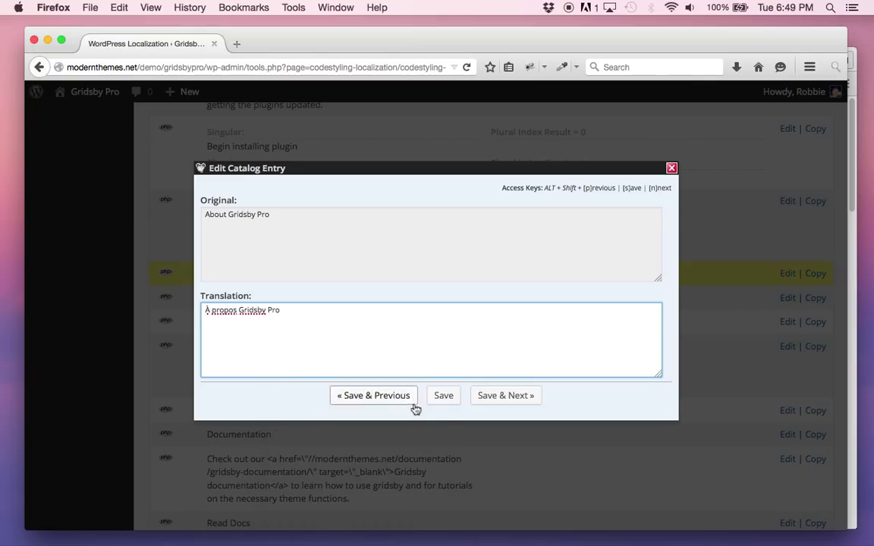
pyautogui.click(444, 397)
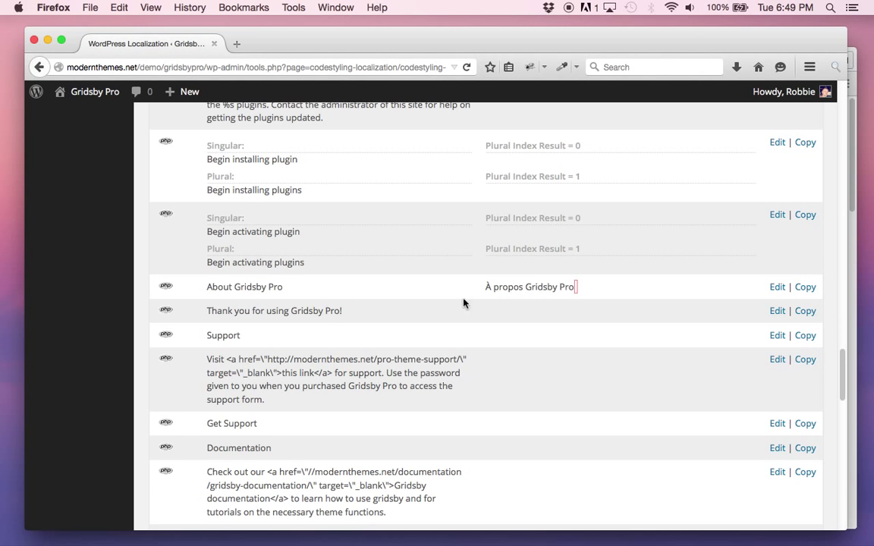
# Generate the mo-file for the gridsby textdomain and return to the language files overview.
pyautogui.scroll(-20, 523, 344)
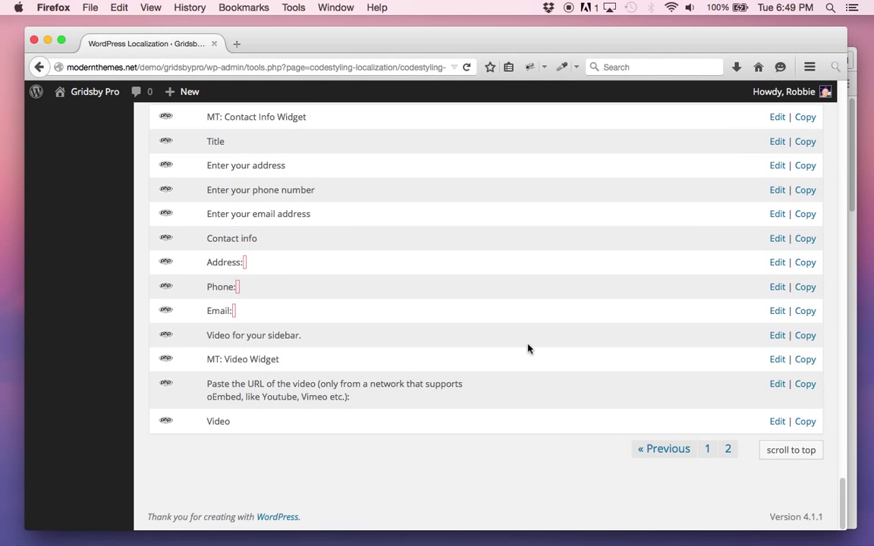
pyautogui.scroll(20, 529, 348)
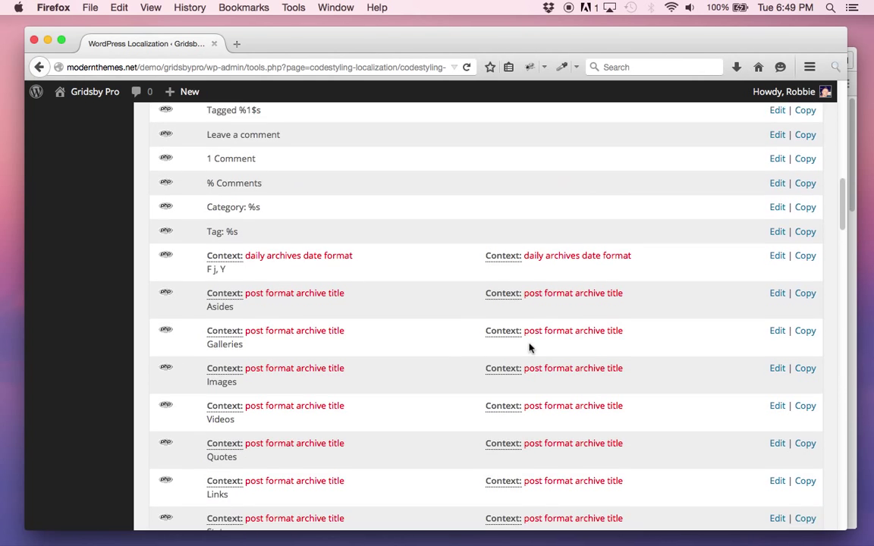
pyautogui.scroll(15, 529, 348)
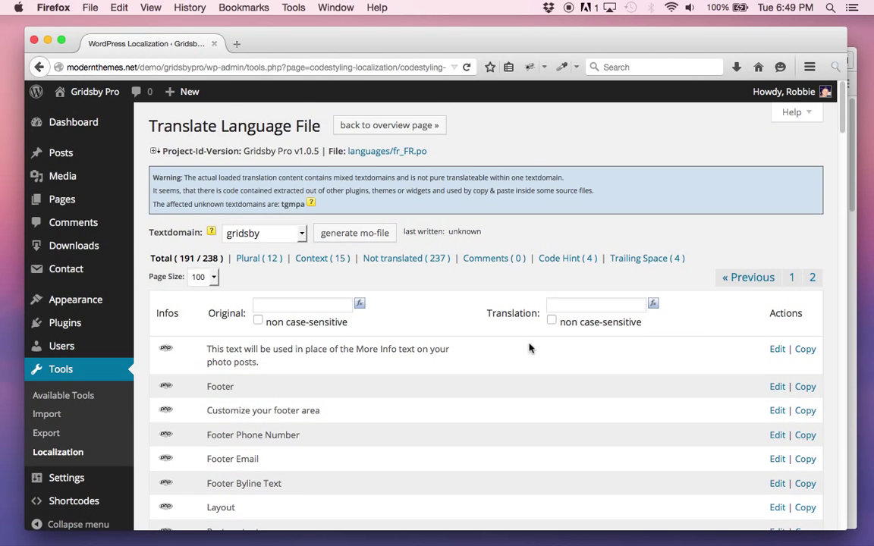
pyautogui.click(365, 236)
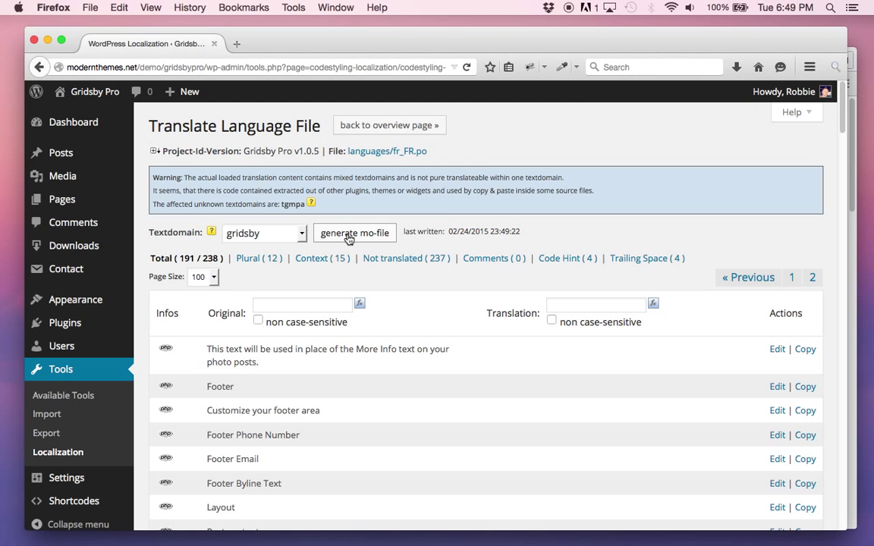
pyautogui.click(362, 123)
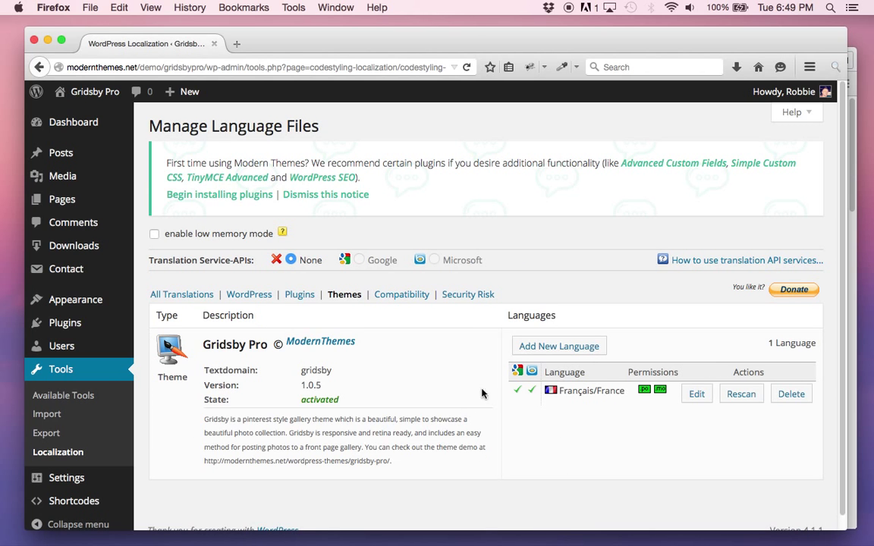
# Open the General Settings page of the WordPress site.
pyautogui.scroll(-1, 94, 361)
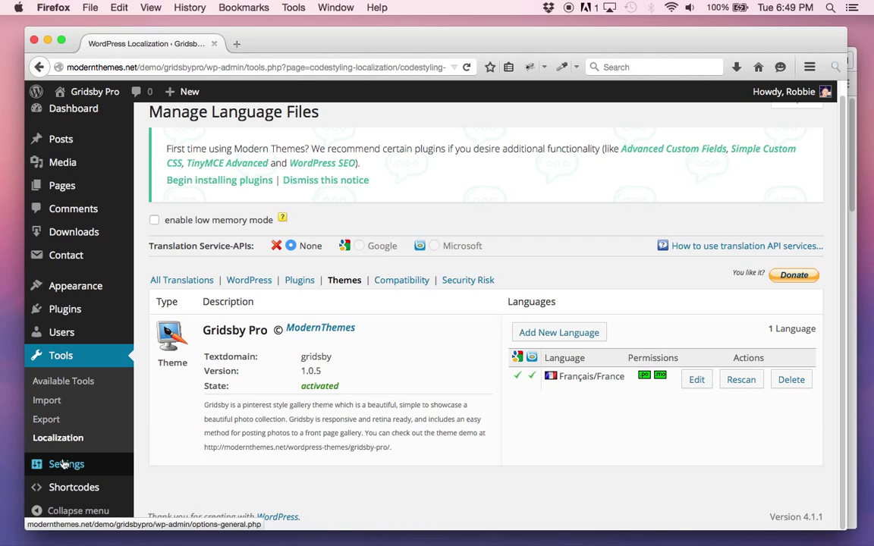
pyautogui.moveTo(123, 461)
pyautogui.click(160, 369)
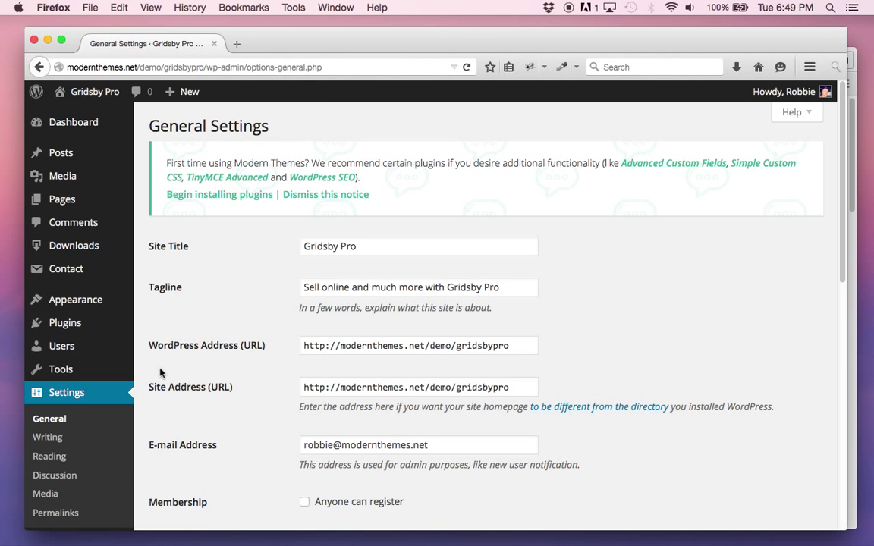
# Set the Site Language to Français in the general settings and save the changes.
pyautogui.moveTo(34, 302)
pyautogui.scroll(-3, 278, 409)
pyautogui.scroll(-10, 278, 410)
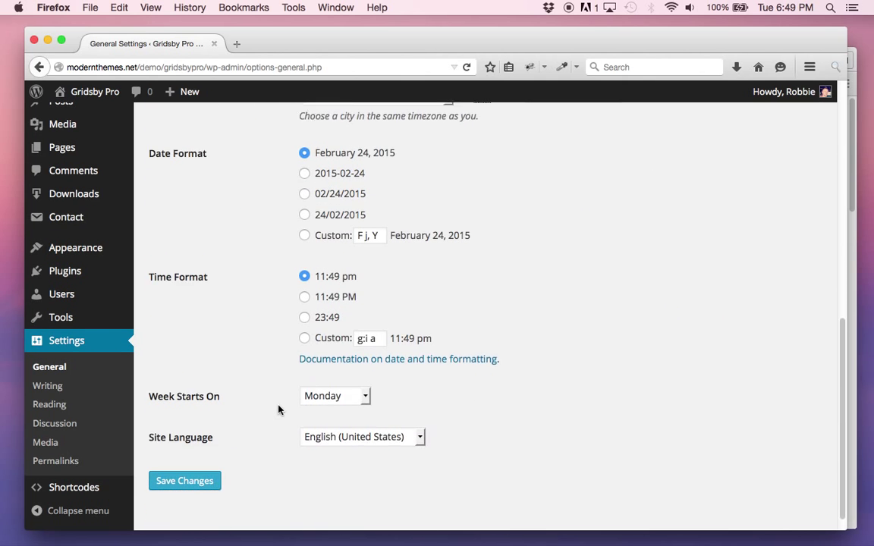
pyautogui.scroll(-2, 278, 410)
pyautogui.click(330, 419)
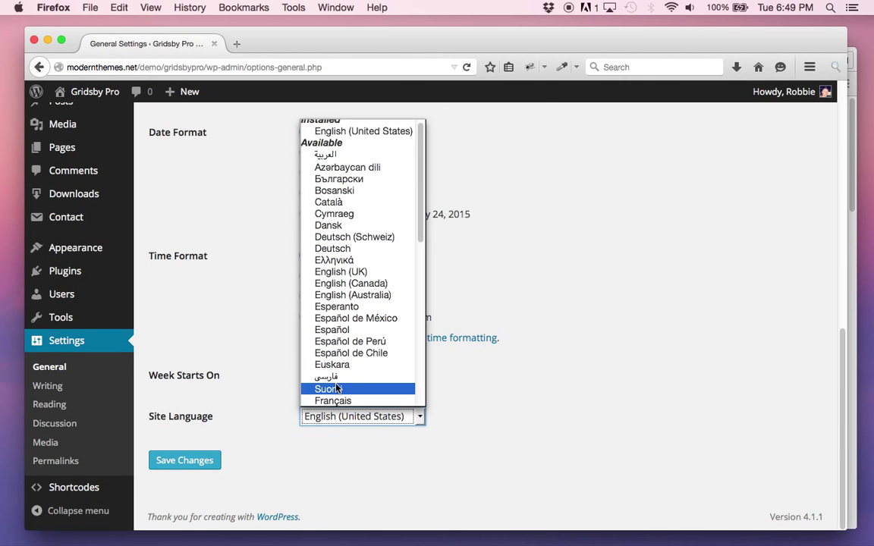
pyautogui.scroll(-3, 336, 388)
pyautogui.click(337, 353)
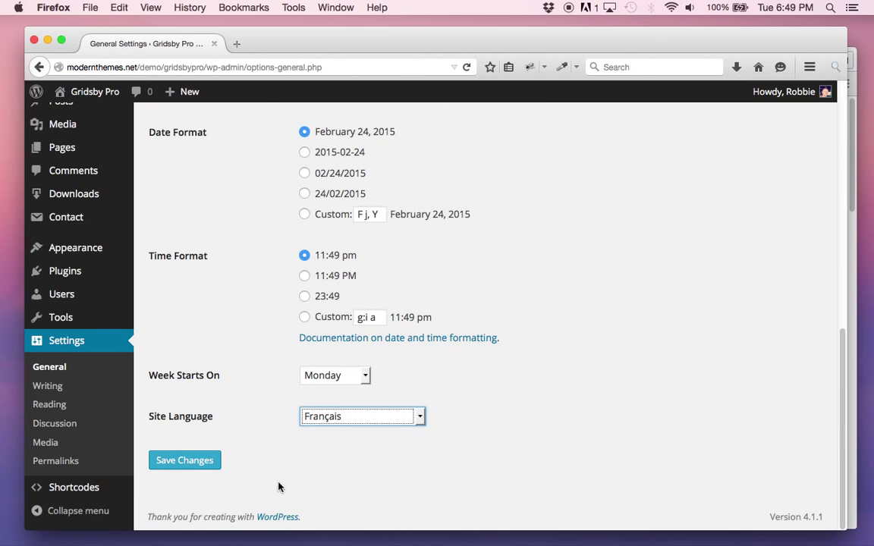
pyautogui.click(179, 463)
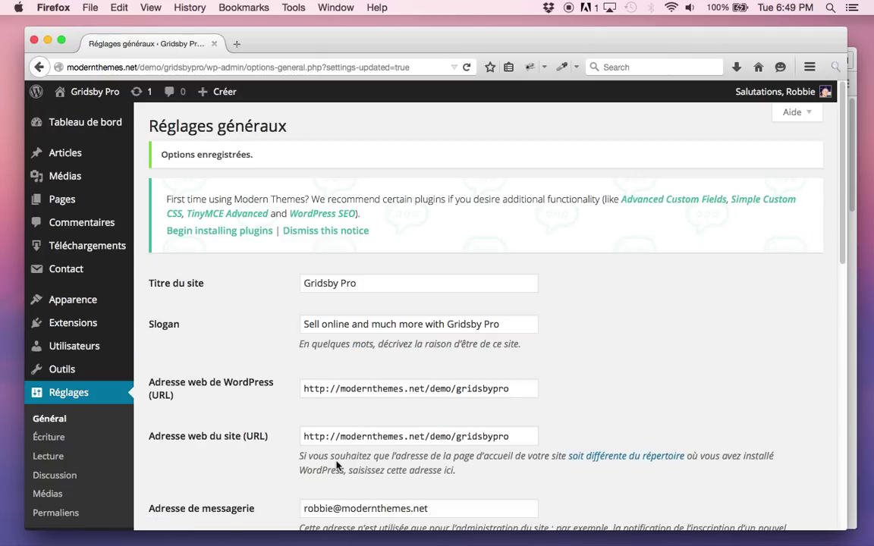
# Check the theme's entries under Apparence and open the Localisation page of the Outils section.
pyautogui.scroll(-1, 284, 465)
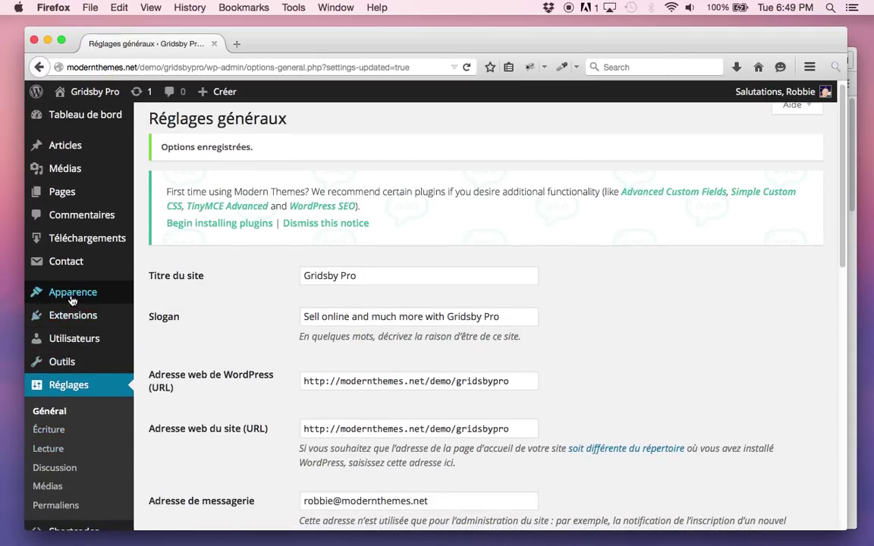
pyautogui.moveTo(125, 296)
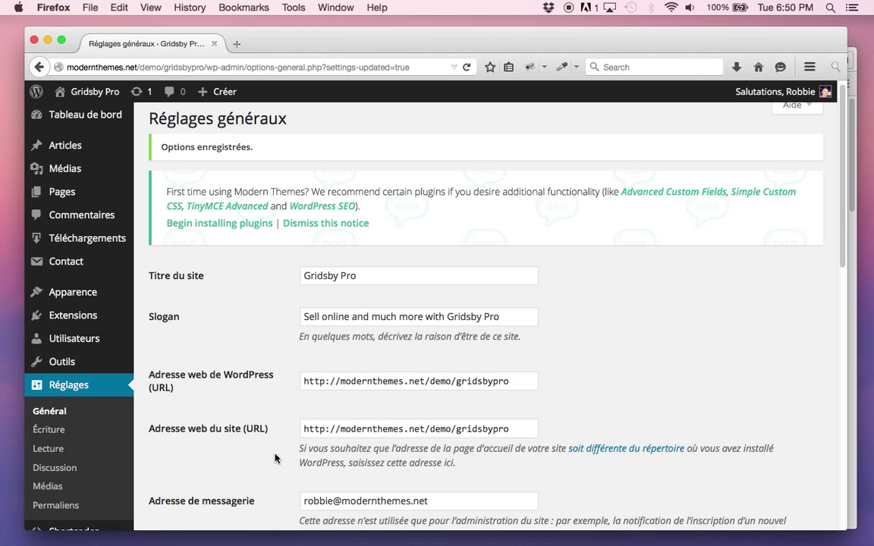
pyautogui.scroll(-1, 277, 453)
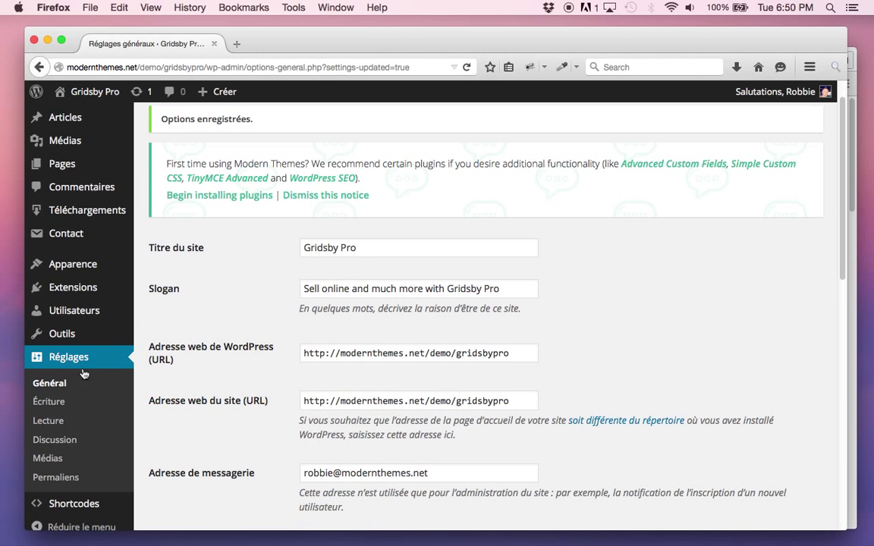
pyautogui.moveTo(70, 339)
pyautogui.click(152, 394)
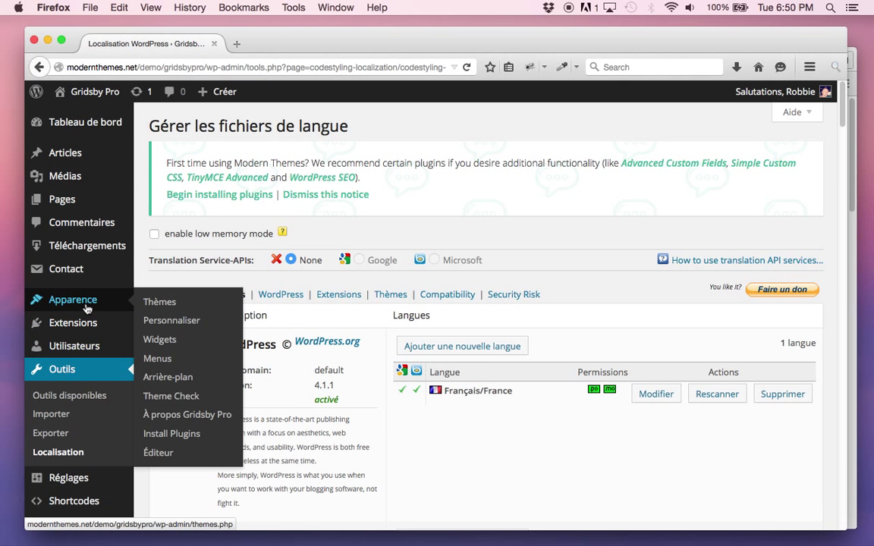
# Examine the Home Section options in the theme customizer in a new tab and return to the localization tab.
pyautogui.keyDown('super'); pyautogui.click(162, 325); pyautogui.keyUp('super')
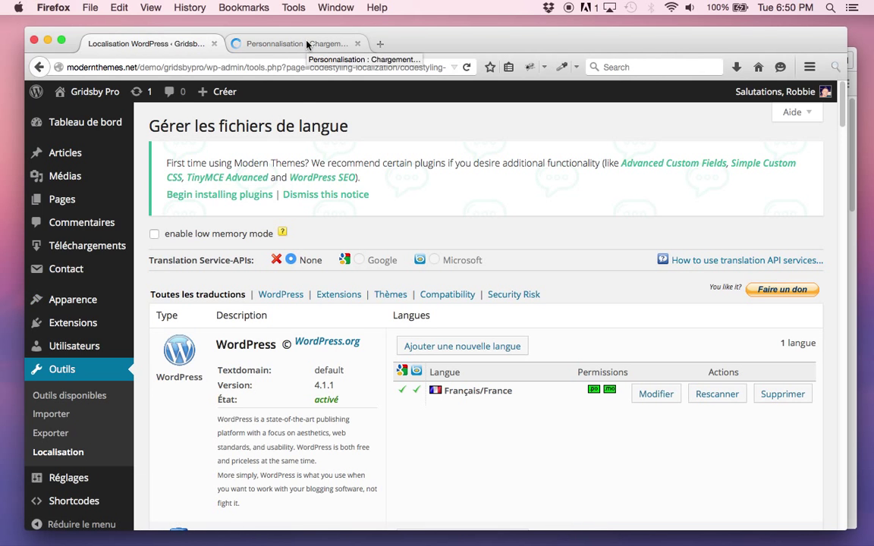
pyautogui.click(307, 46)
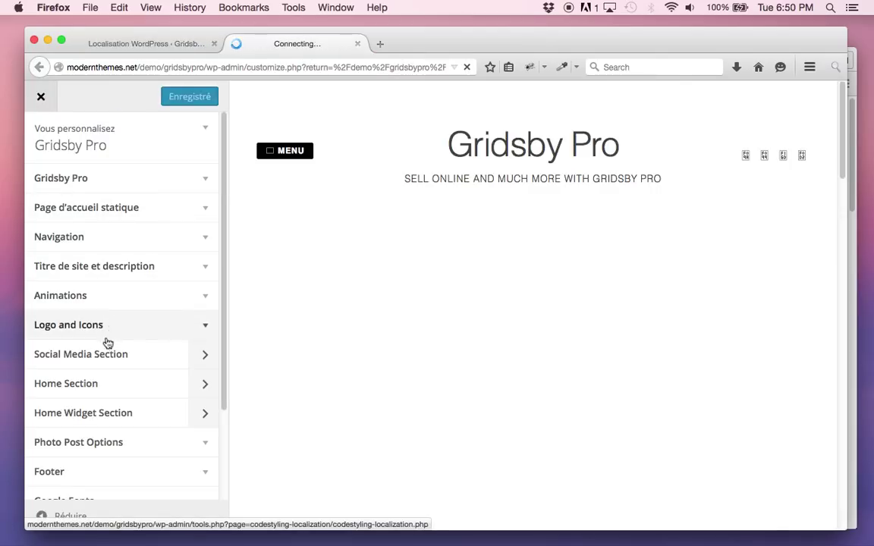
pyautogui.click(101, 391)
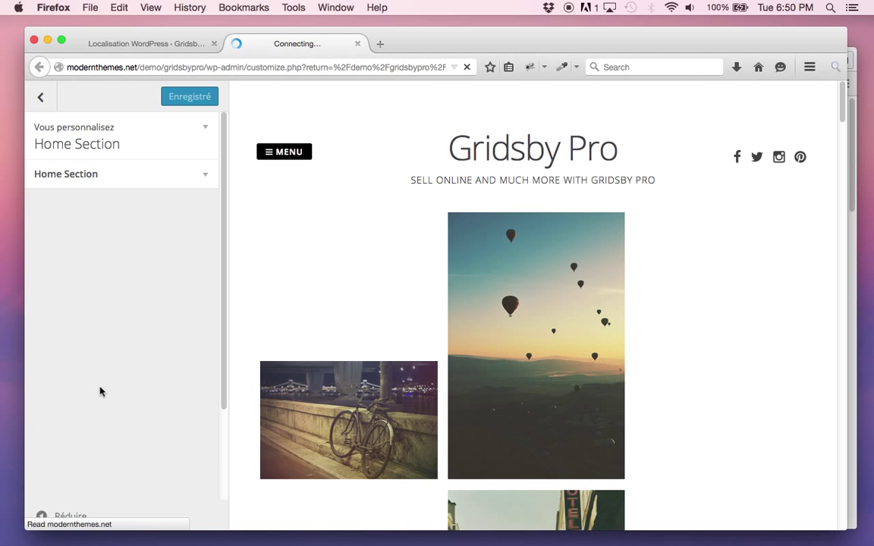
pyautogui.click(116, 181)
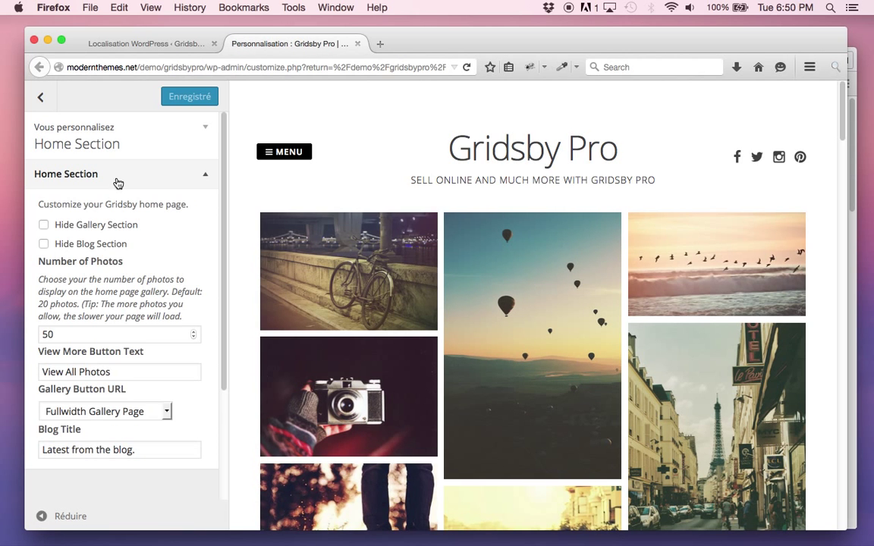
pyautogui.click(146, 45)
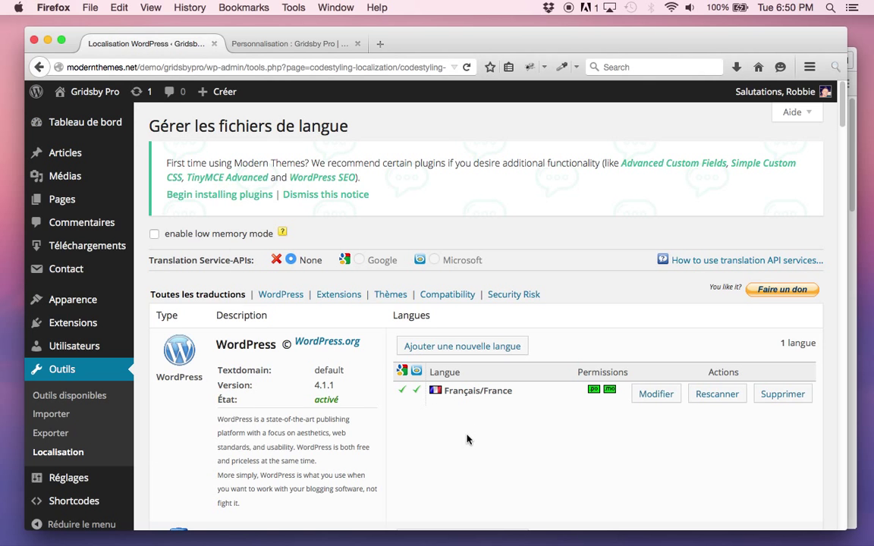
pyautogui.click(654, 398)
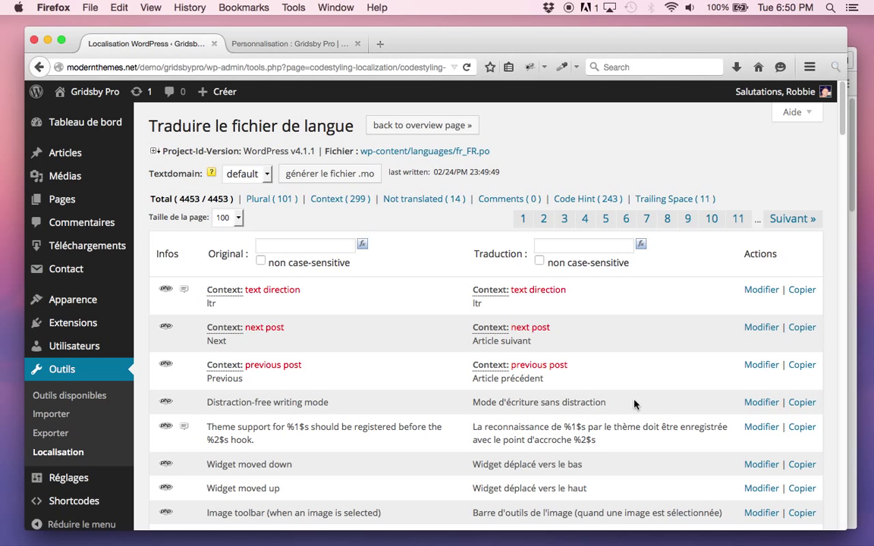
pyautogui.scroll(-3, 634, 403)
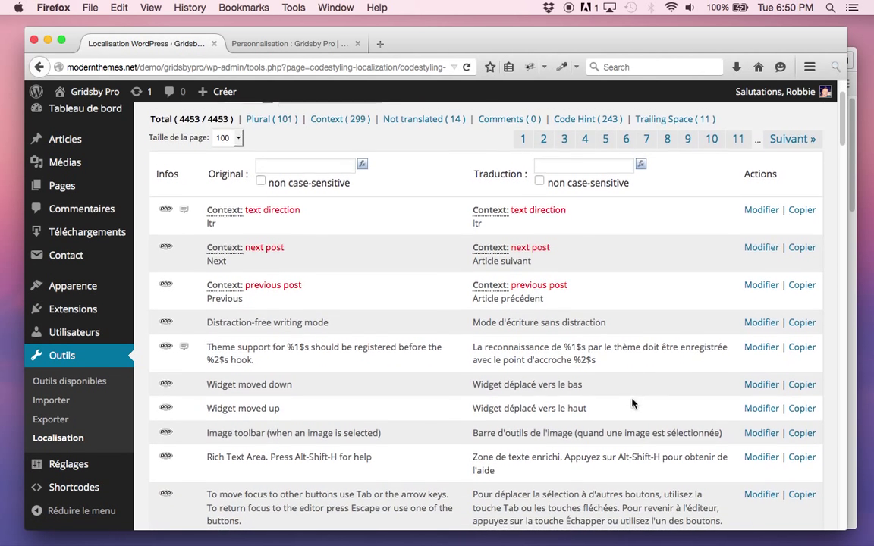
pyautogui.scroll(-7, 634, 404)
pyautogui.scroll(10, 626, 399)
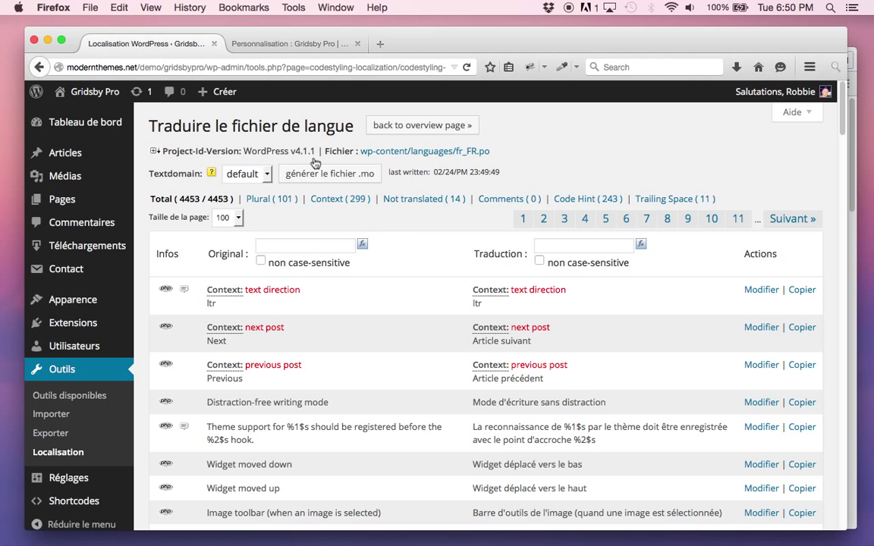
pyautogui.click(369, 124)
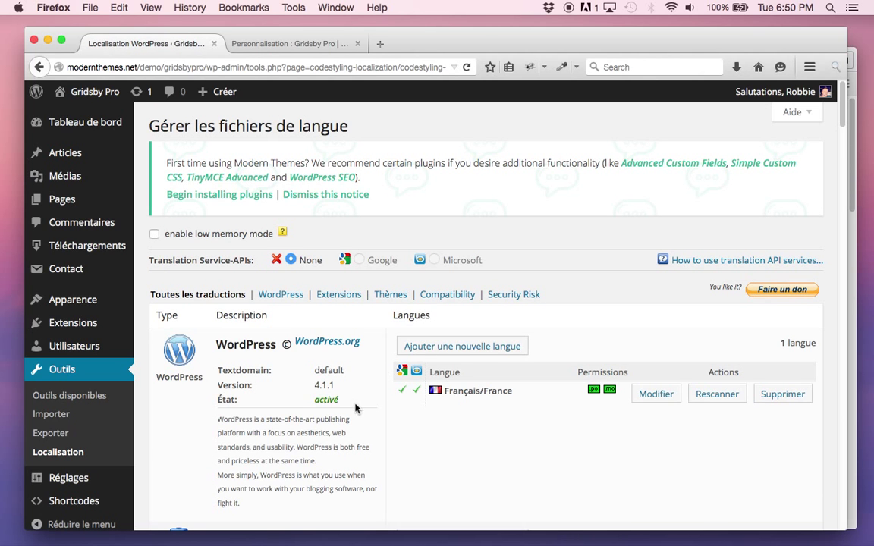
# Show only theme translations, open Gridsby Pro's Français/France file for editing and find the Home Section strings.
pyautogui.click(390, 294)
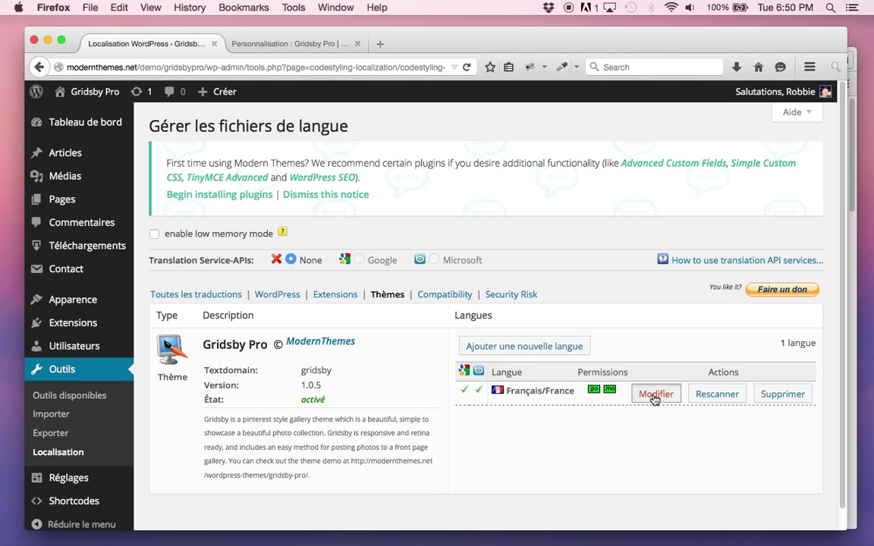
pyautogui.click(654, 395)
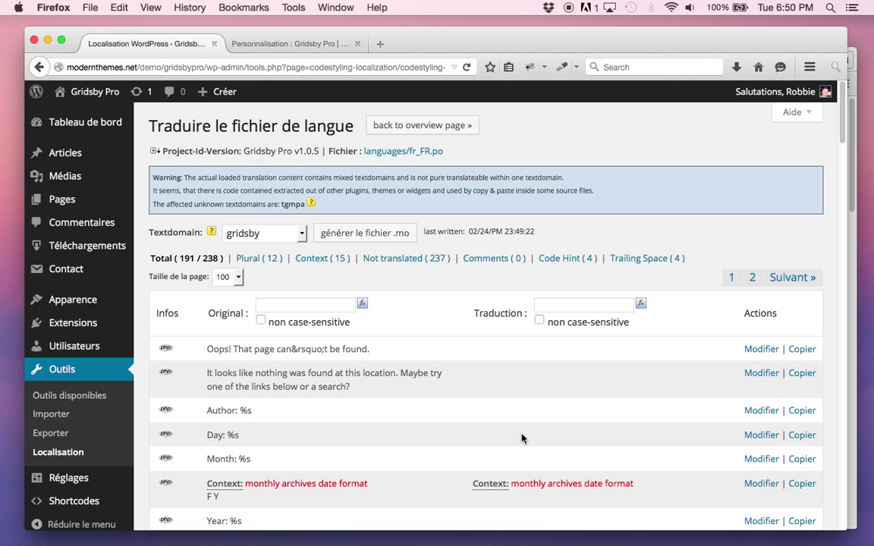
pyautogui.scroll(-15, 422, 424)
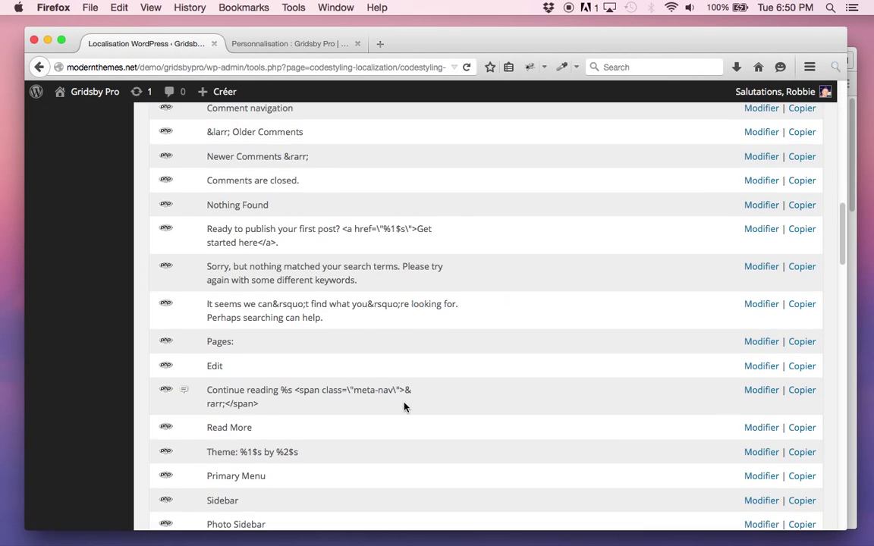
pyautogui.scroll(-10, 403, 402)
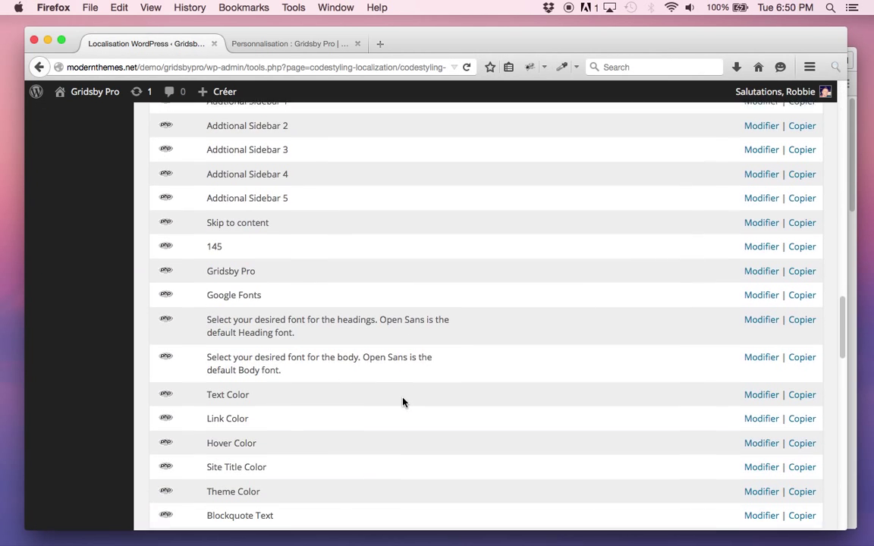
pyautogui.scroll(-10, 402, 401)
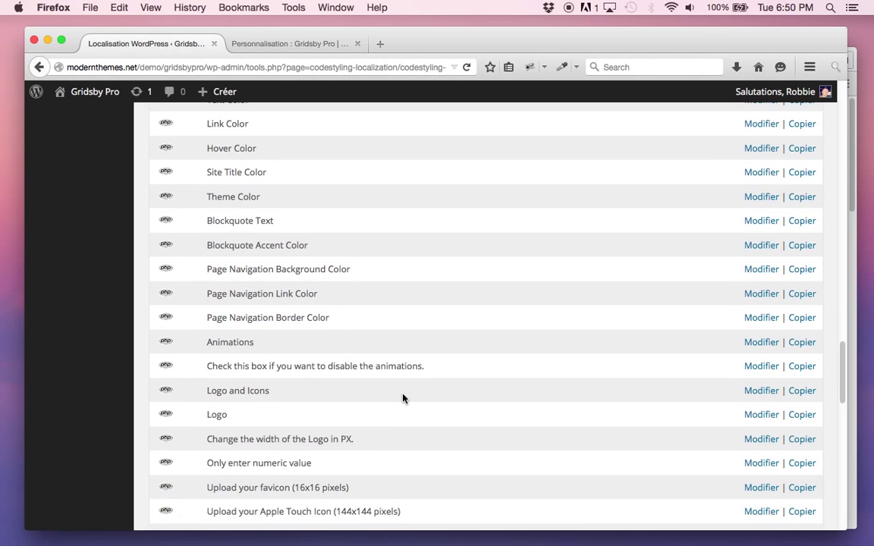
pyautogui.scroll(-10, 403, 397)
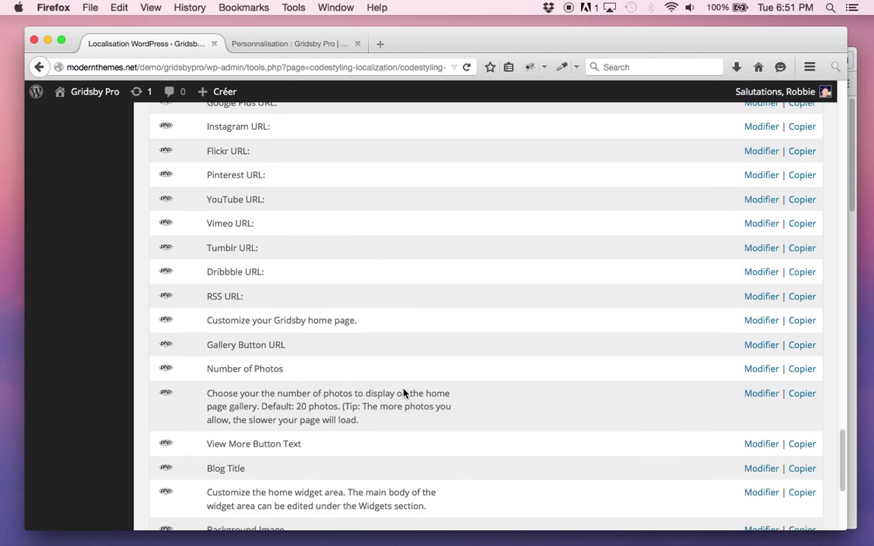
# Compare the Home Section strings in the translation list with the Home Section options in the theme customizer tab.
pyautogui.scroll(5, 403, 392)
pyautogui.scroll(-6, 402, 392)
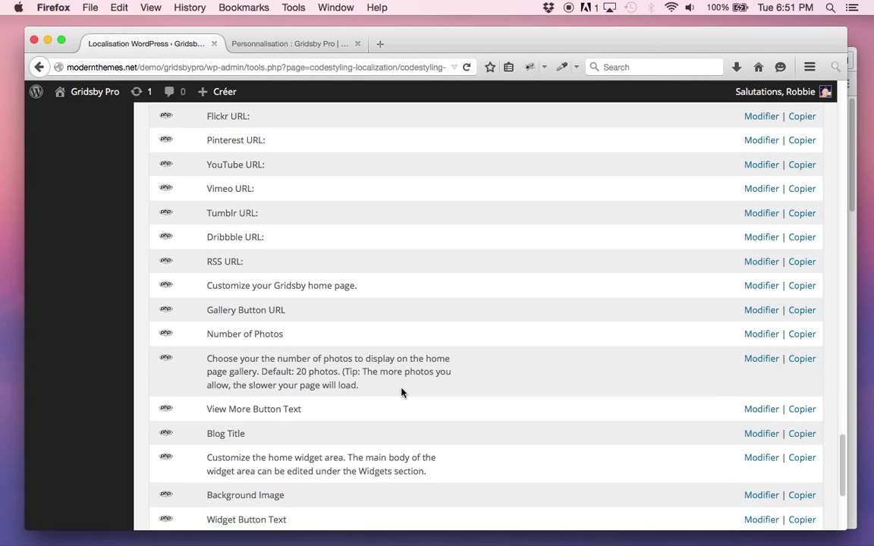
pyautogui.scroll(-4, 402, 391)
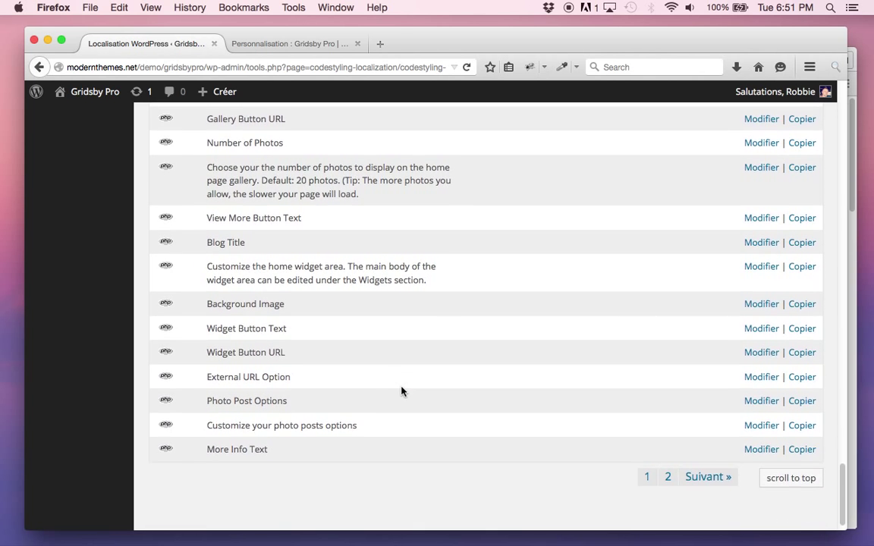
pyautogui.scroll(3, 402, 391)
pyautogui.scroll(1, 402, 391)
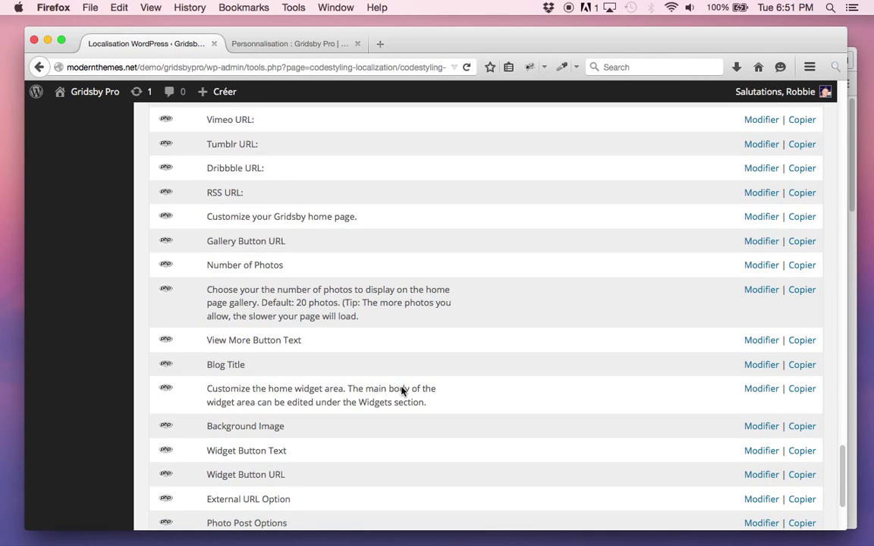
pyautogui.scroll(4, 402, 391)
pyautogui.scroll(-4, 402, 391)
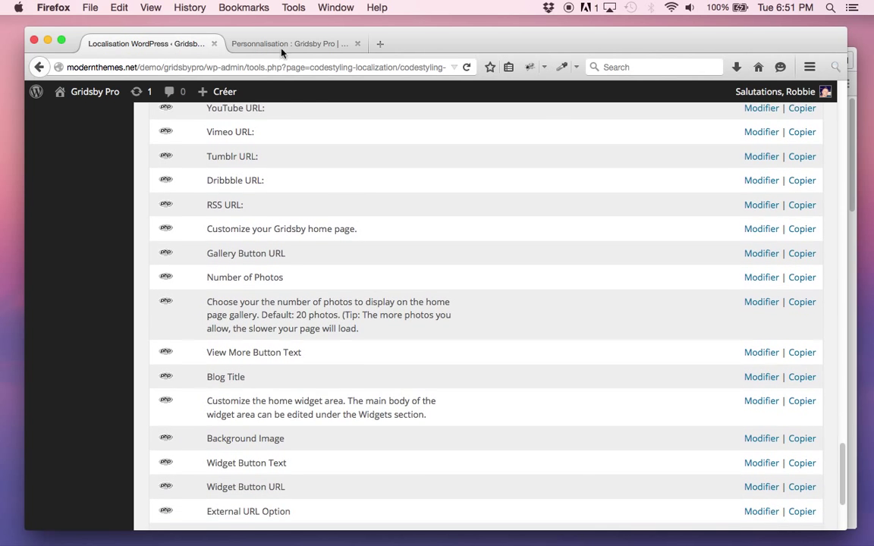
pyautogui.click(286, 44)
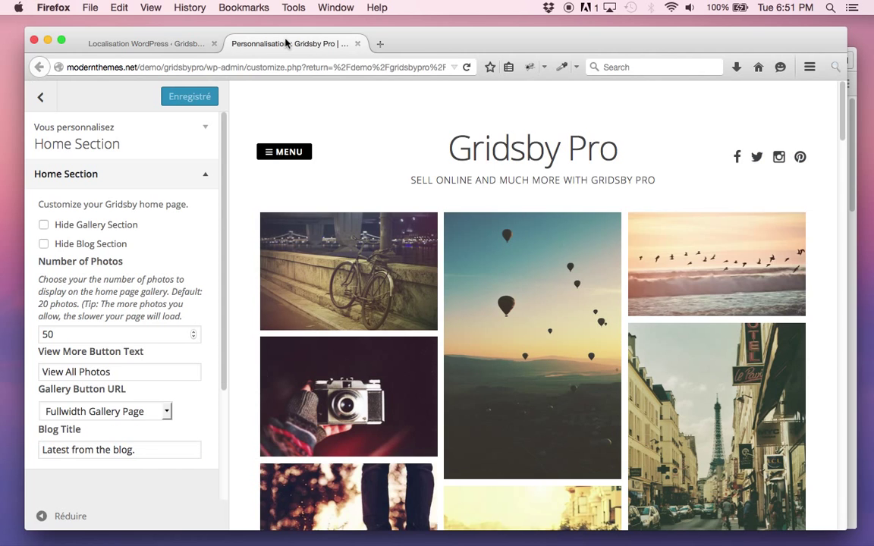
pyautogui.click(91, 43)
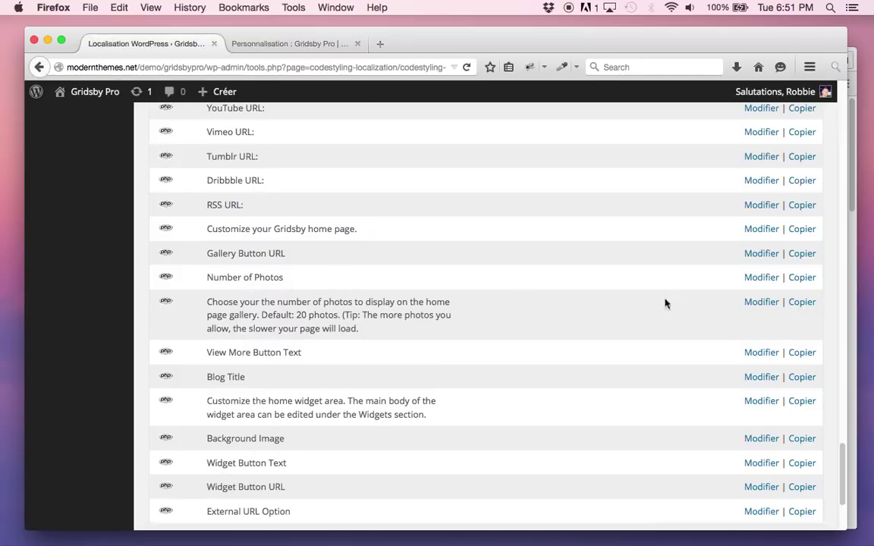
# Open the "Number of Photos" string for editing, copy its original text and translate it into French with Google Translate in Chrome.
pyautogui.click(761, 279)
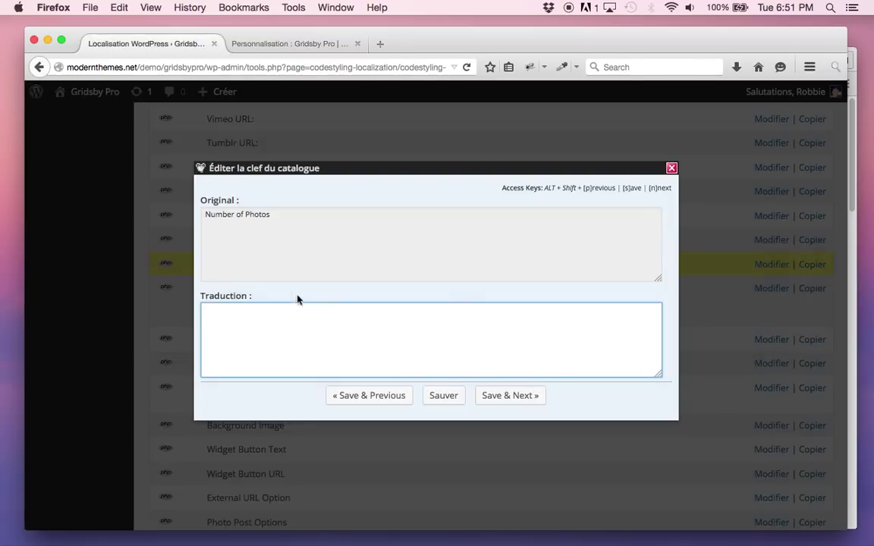
pyautogui.tripleClick(264, 214)
pyautogui.press('super+c')
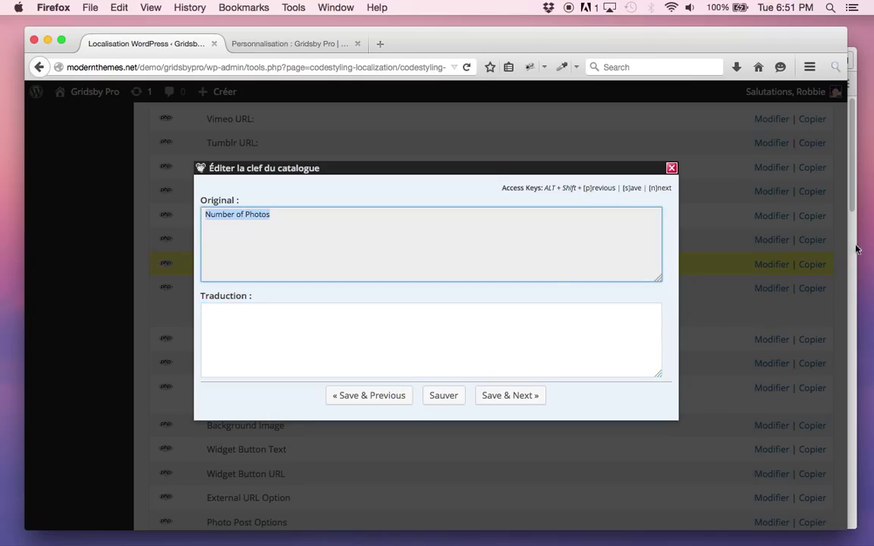
pyautogui.click(856, 95)
pyautogui.click(845, 83)
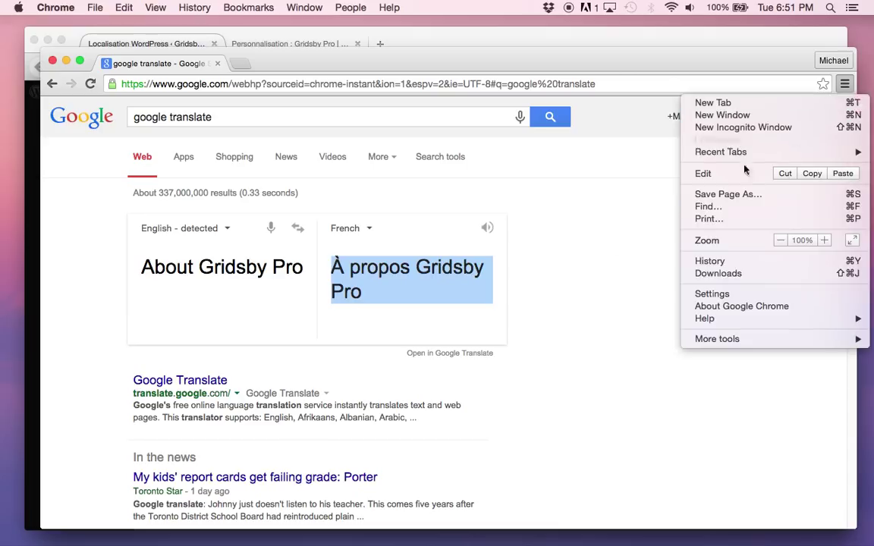
pyautogui.click(215, 283)
pyautogui.doubleClick(232, 267)
pyautogui.press('super+a')
pyautogui.press('super+v')
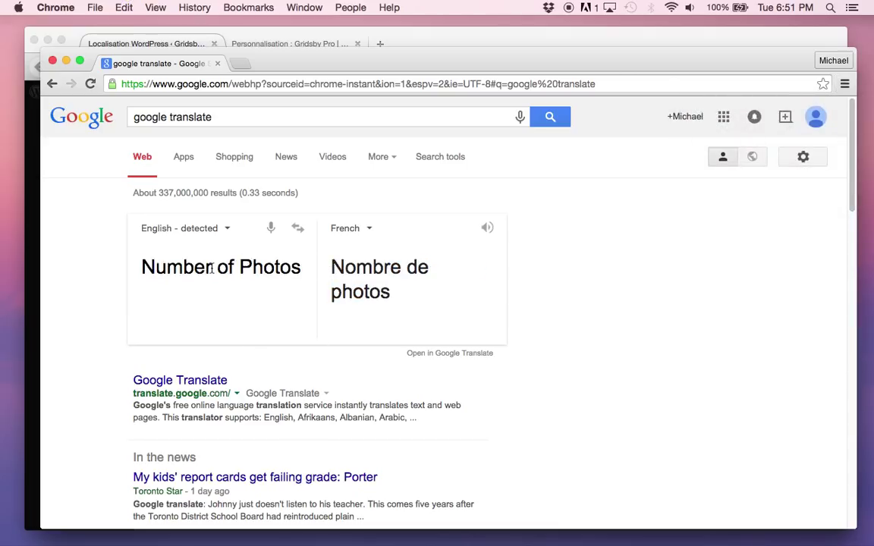
# Copy the French result "Nombre de photos" into the string's translation in Firefox, save it and move on to the following entry.
pyautogui.tripleClick(367, 283)
pyautogui.click(348, 270)
pyautogui.tripleClick(356, 265)
pyautogui.rightClick(356, 265)
pyautogui.click(381, 269)
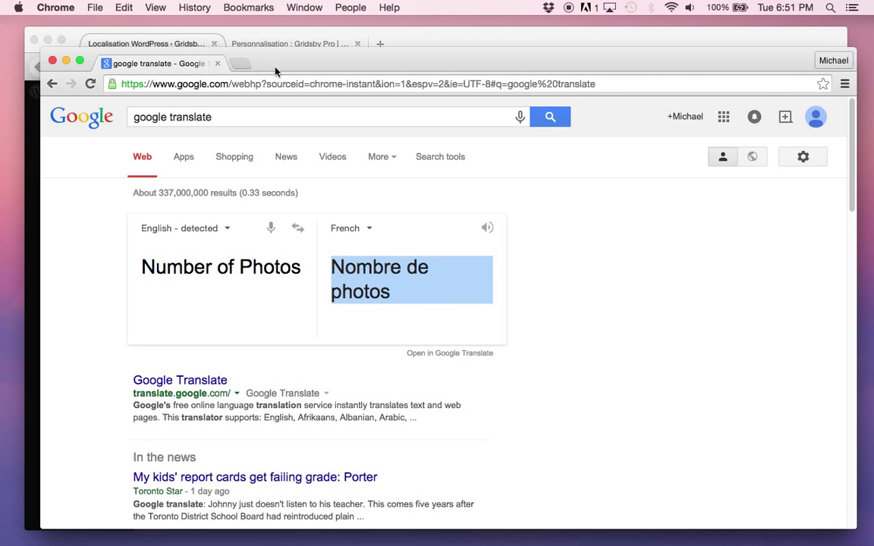
pyautogui.moveTo(338, 50); pyautogui.dragTo(349, 56)
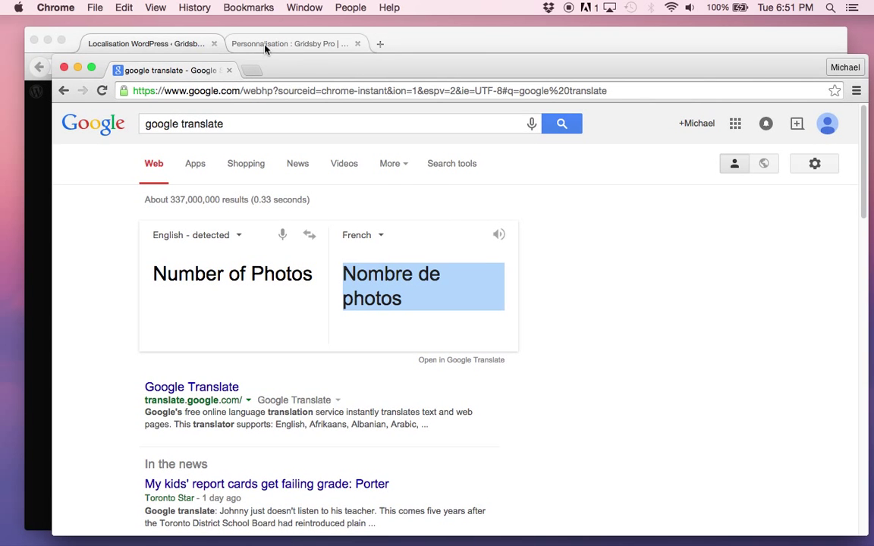
pyautogui.click(162, 48)
pyautogui.click(267, 326)
pyautogui.rightClick(267, 324)
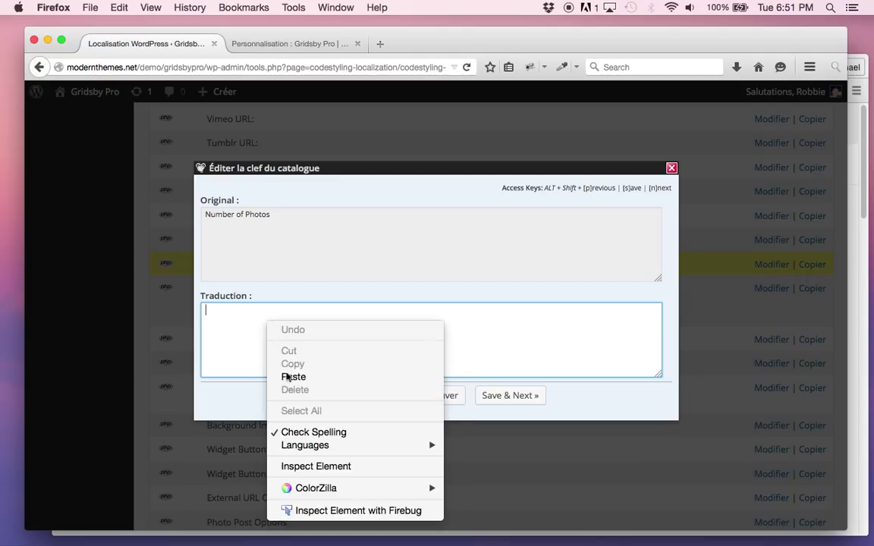
pyautogui.click(291, 380)
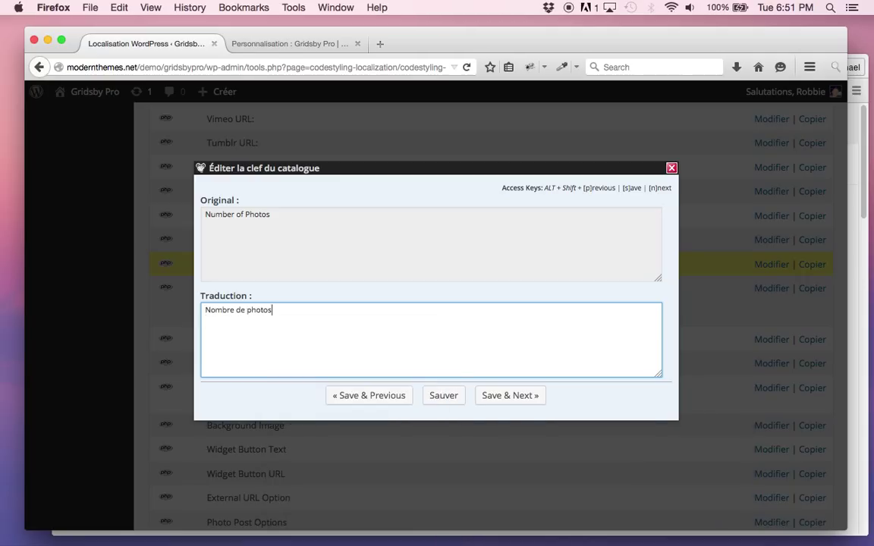
pyautogui.click(502, 402)
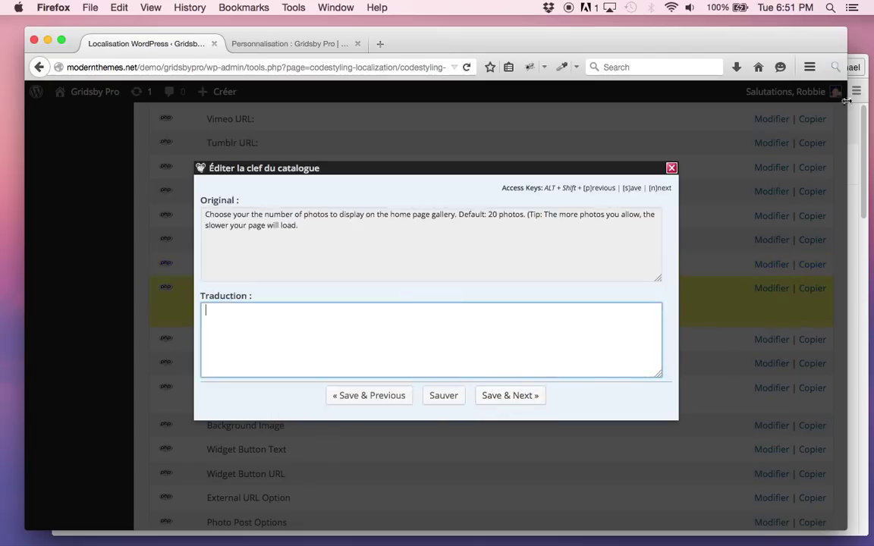
# Copy the original "Choose your the number of photos to display" description and translate it into French with Google Translate in Chrome.
pyautogui.tripleClick(311, 214)
pyautogui.rightClick(303, 220)
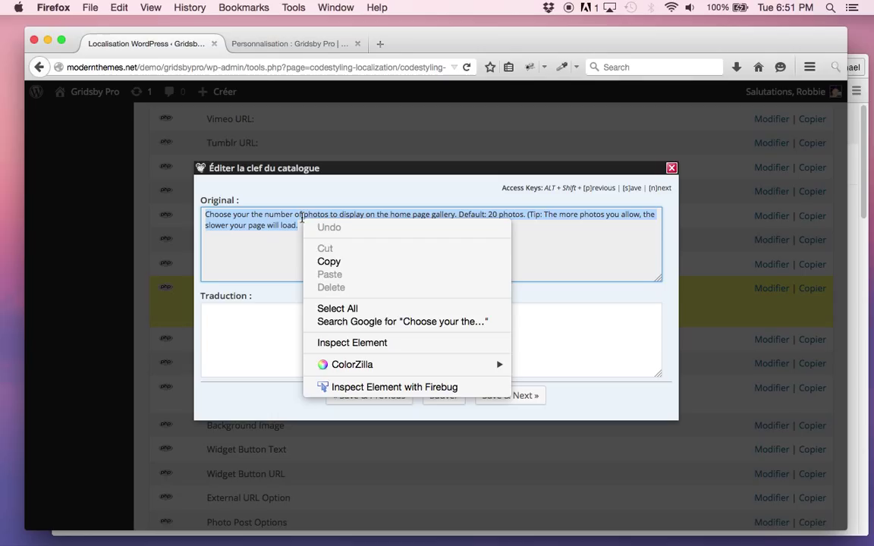
pyautogui.click(328, 262)
pyautogui.click(870, 89)
pyautogui.click(370, 297)
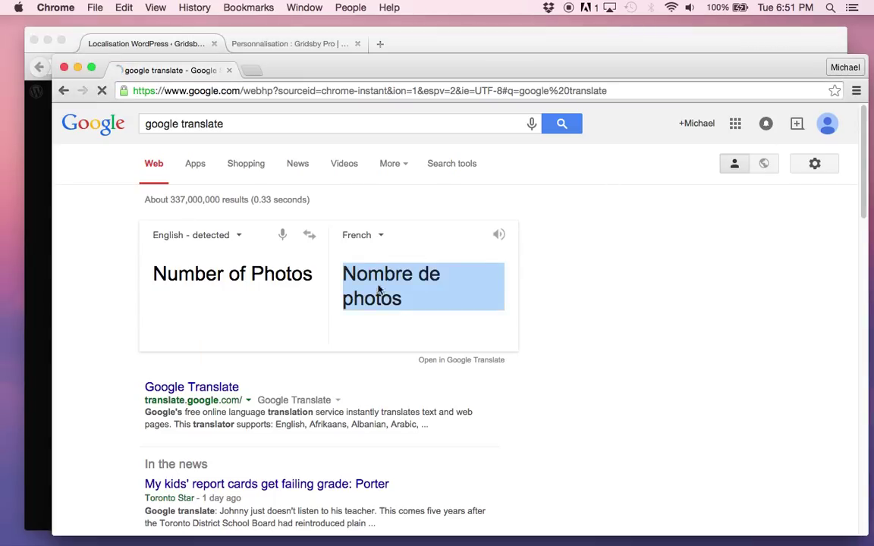
pyautogui.click(236, 275)
pyautogui.tripleClick(244, 276)
pyautogui.rightClick(245, 275)
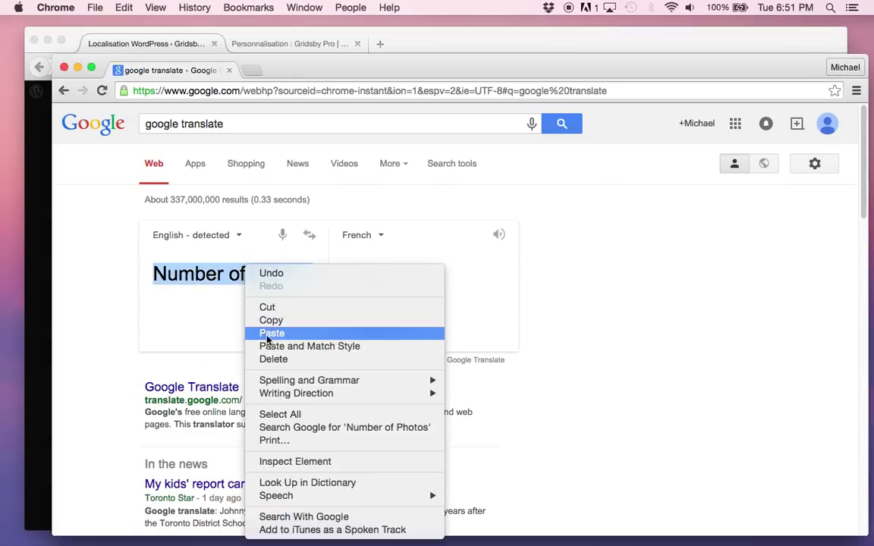
pyautogui.click(265, 332)
# Copy the French description beginning "Choisissez votre le nombre de photos" into the entry's translation in Firefox and save it.
pyautogui.click(386, 280)
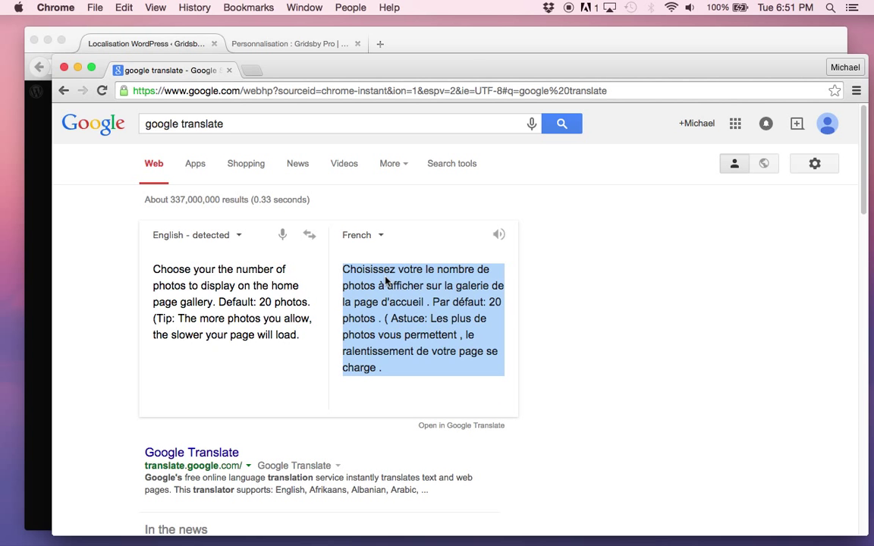
pyautogui.rightClick(385, 281)
pyautogui.click(411, 284)
pyautogui.click(155, 47)
pyautogui.click(239, 317)
pyautogui.rightClick(242, 321)
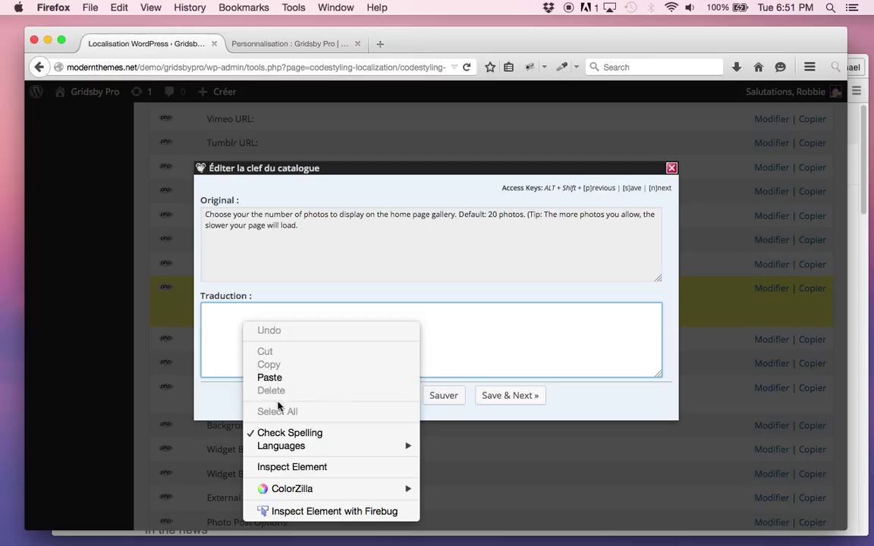
pyautogui.click(270, 377)
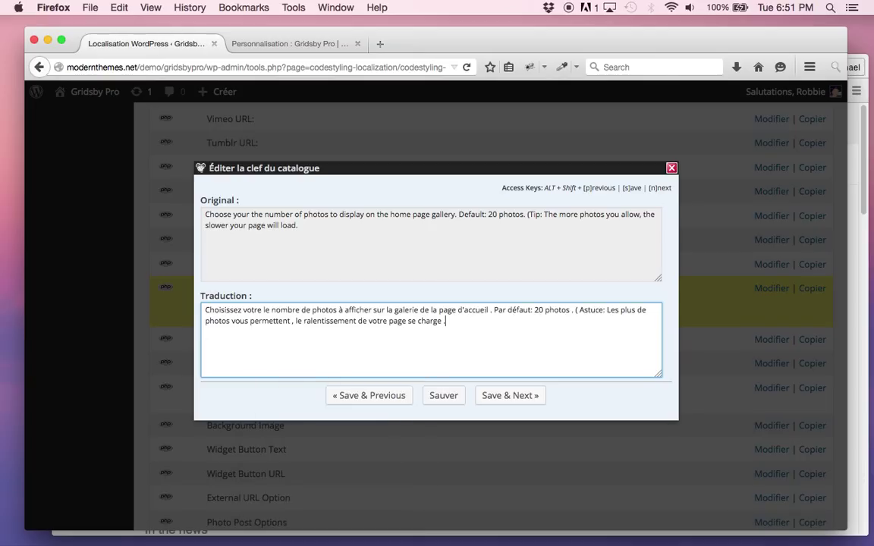
pyautogui.click(444, 396)
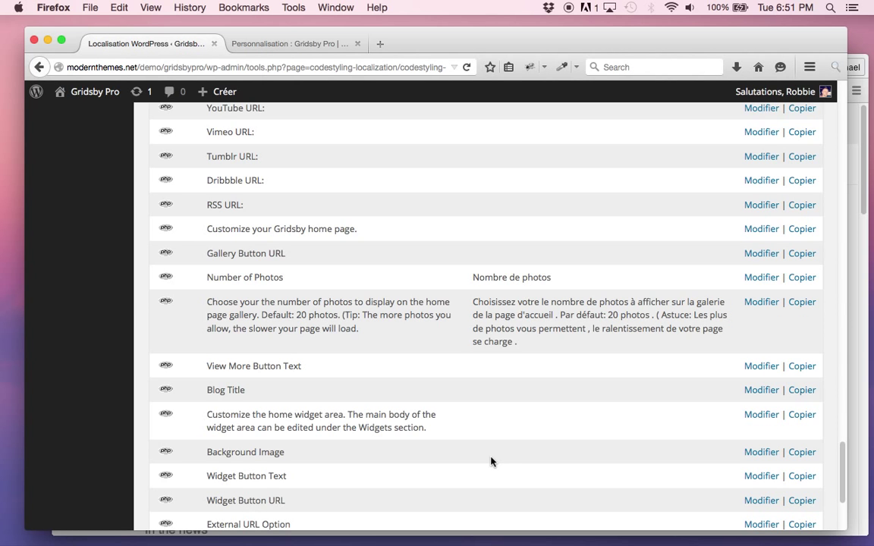
# Generate the .mo file for the gridsby textdomain from the edited French translations.
pyautogui.scroll(15, 485, 466)
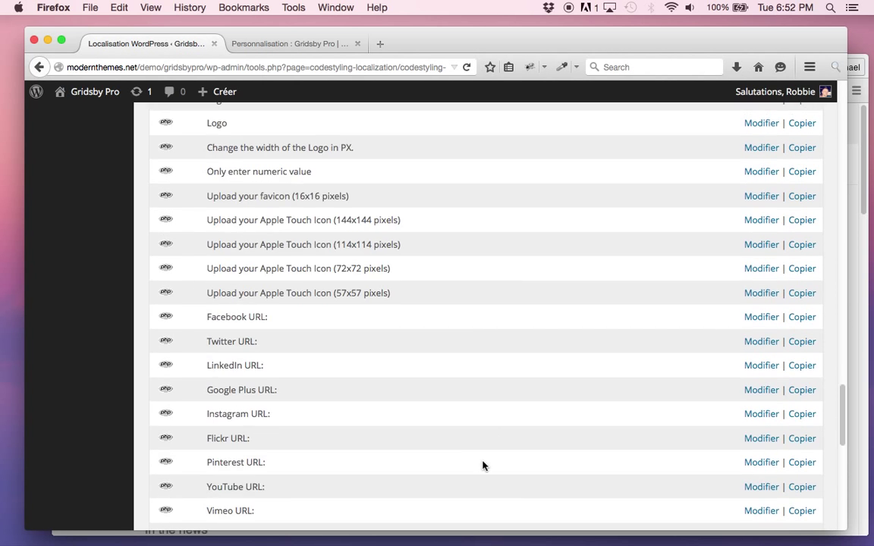
pyautogui.scroll(10, 433, 447)
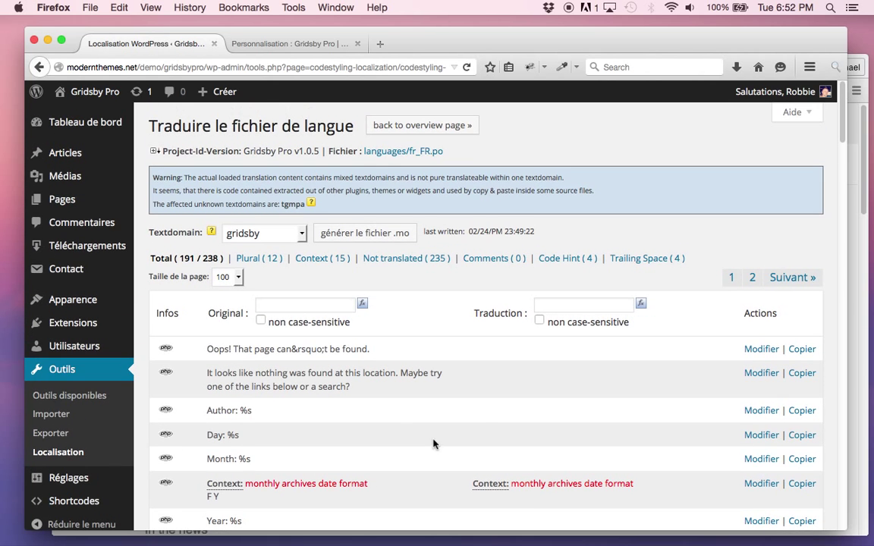
pyautogui.click(352, 236)
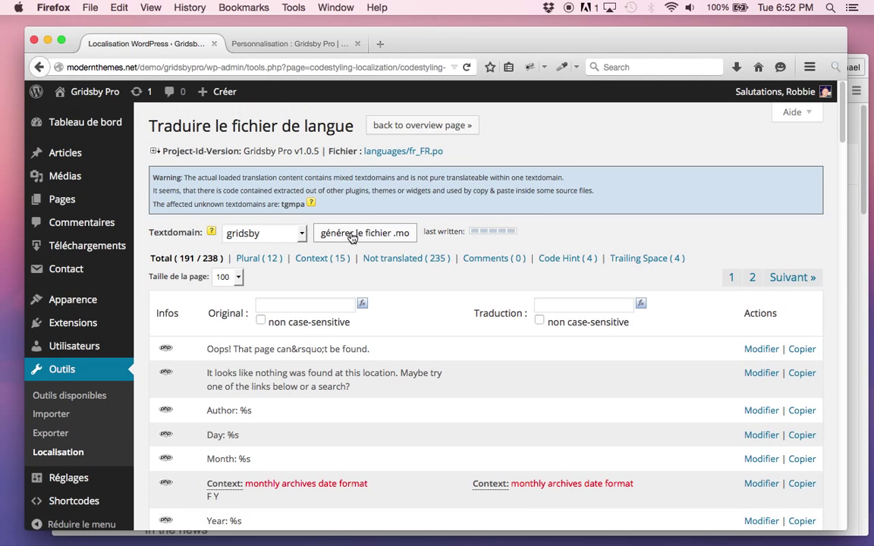
# Check the translated photo number label and description in the Home Section options of the theme customizer tab.
pyautogui.click(292, 44)
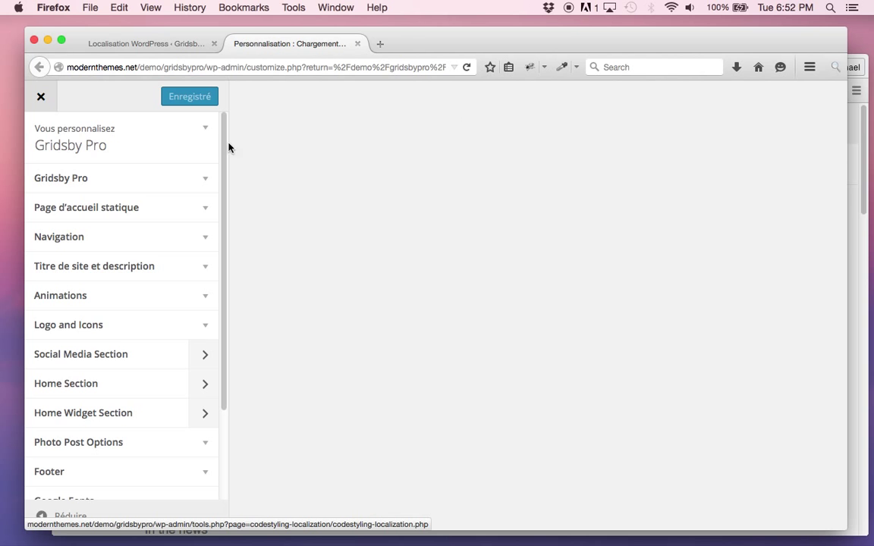
pyautogui.click(92, 386)
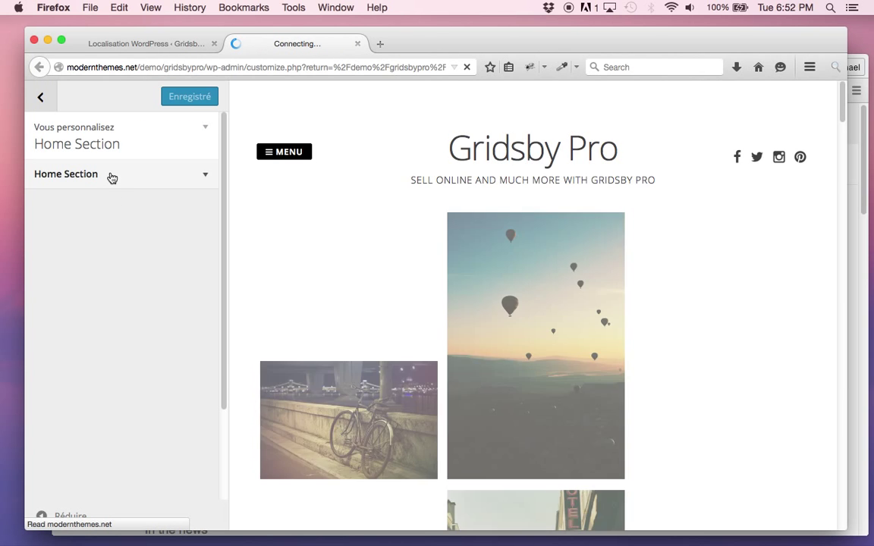
pyautogui.click(112, 175)
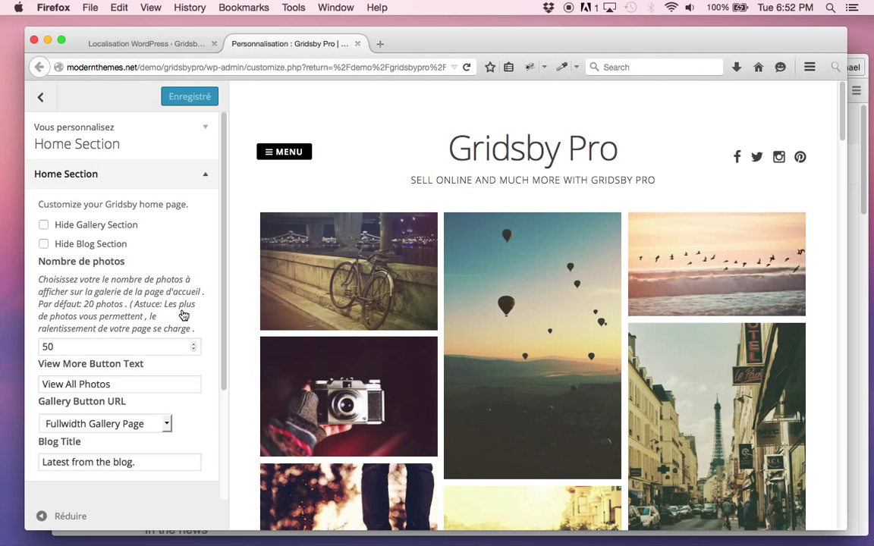
pyautogui.moveTo(182, 315); pyautogui.dragTo(38, 262)
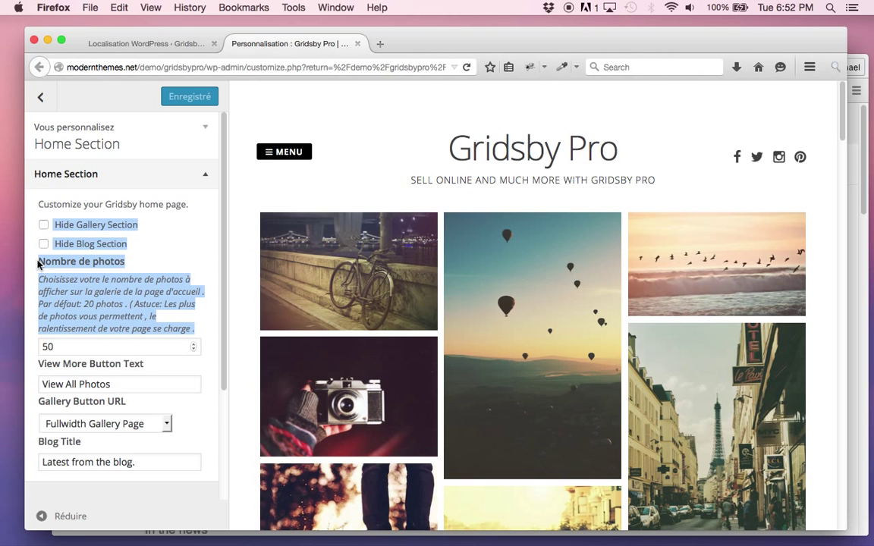
pyautogui.click(90, 297)
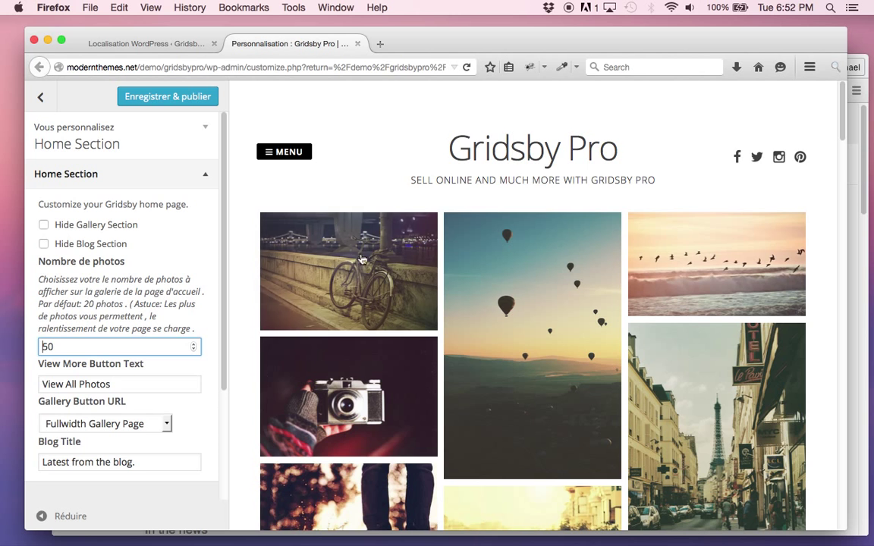